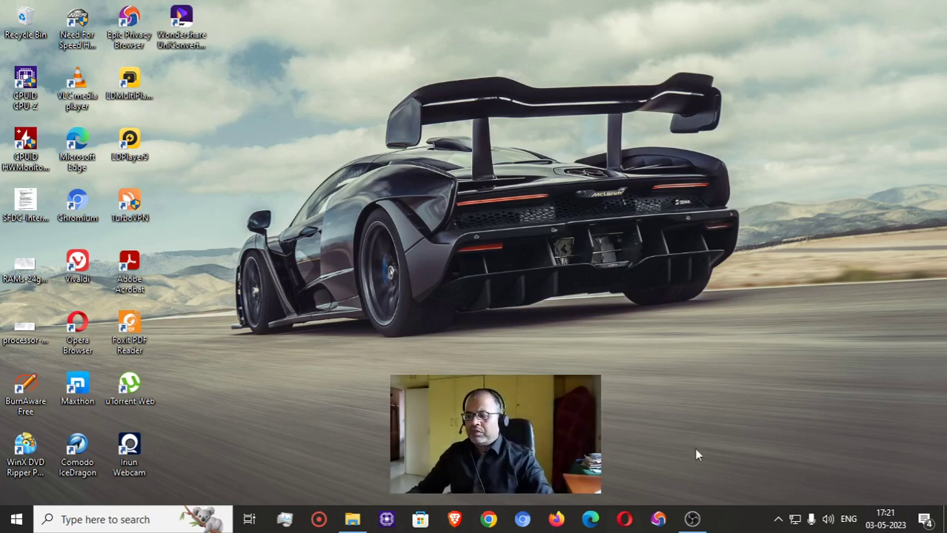
Run the TP-Link installer from DVD RW Drive (G:) under This PC, and minimize the File Explorer window.
{"action": "left_click", "coordinate": [354, 520]}
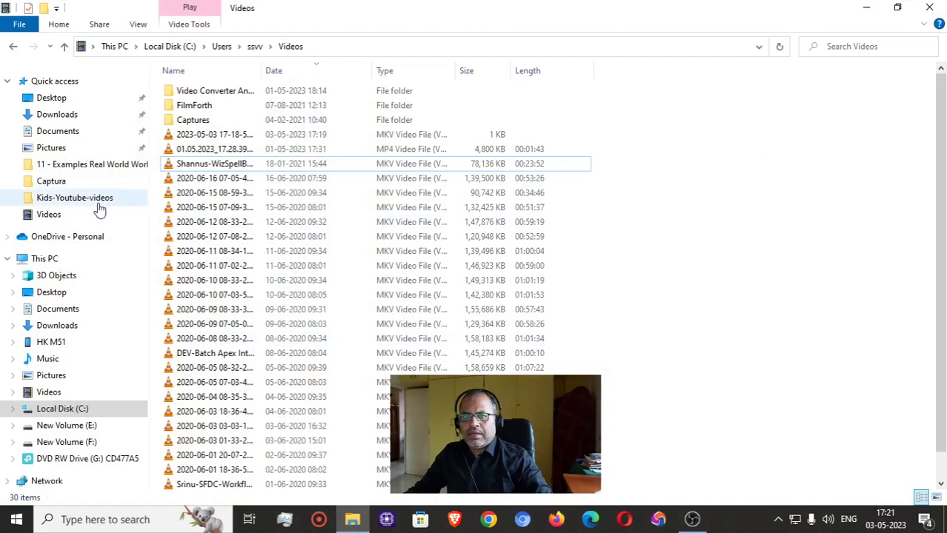
{"action": "left_click", "coordinate": [53, 261]}
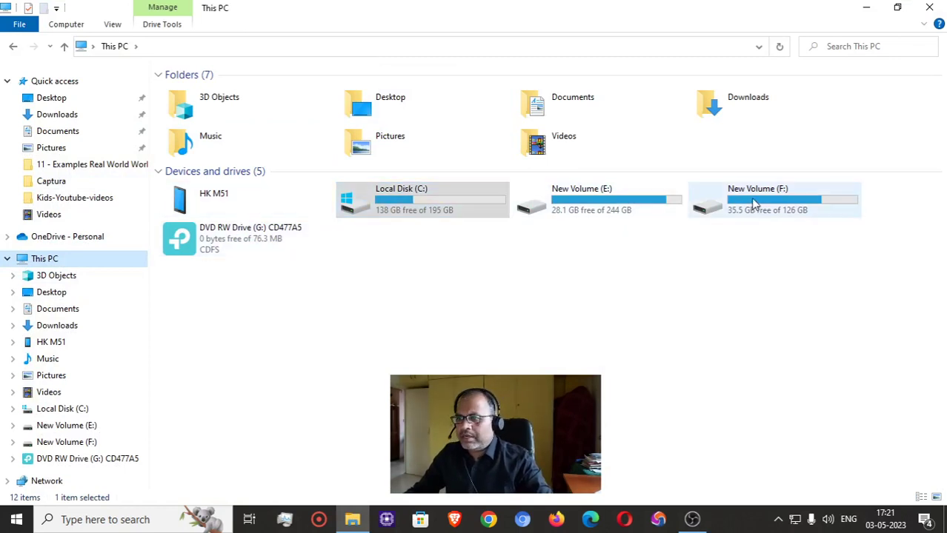
{"action": "mouse_move", "coordinate": [227, 246]}
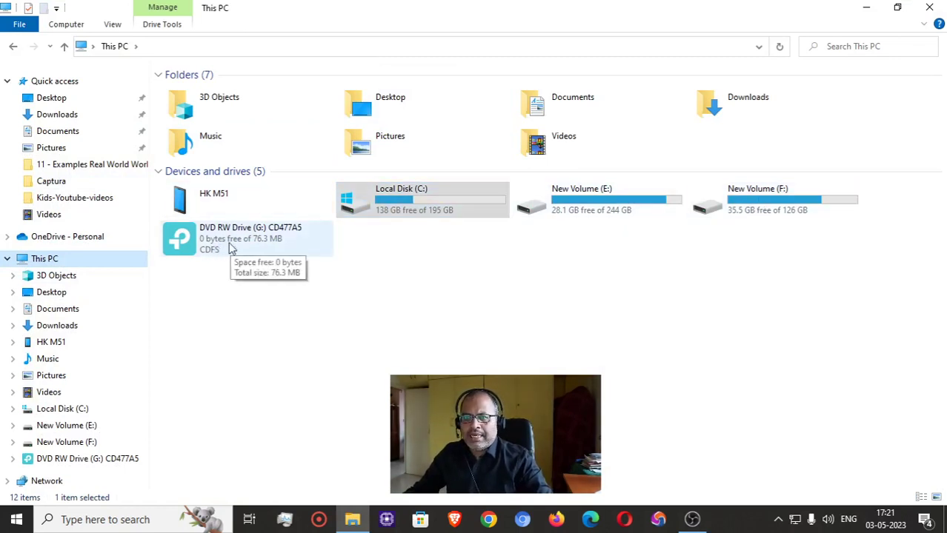
{"action": "right_click", "coordinate": [222, 244]}
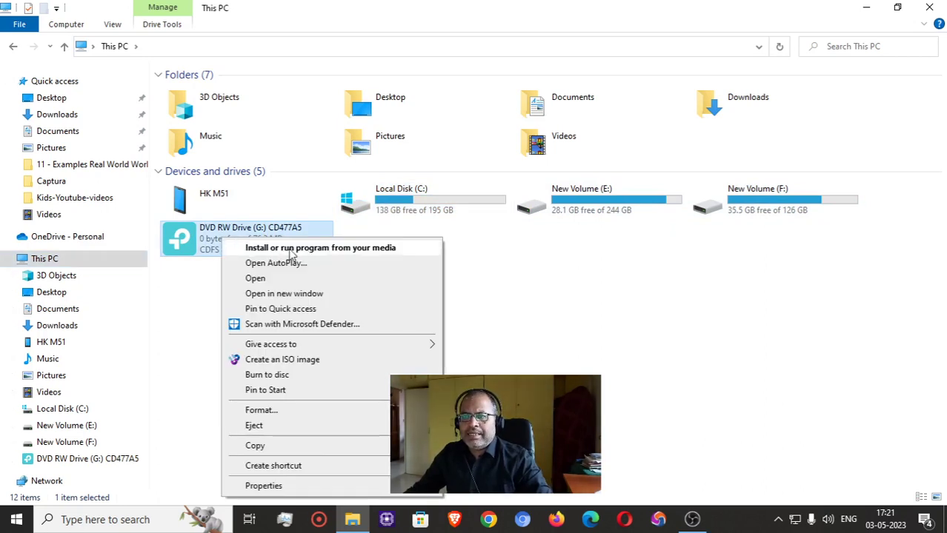
{"action": "left_click", "coordinate": [372, 249]}
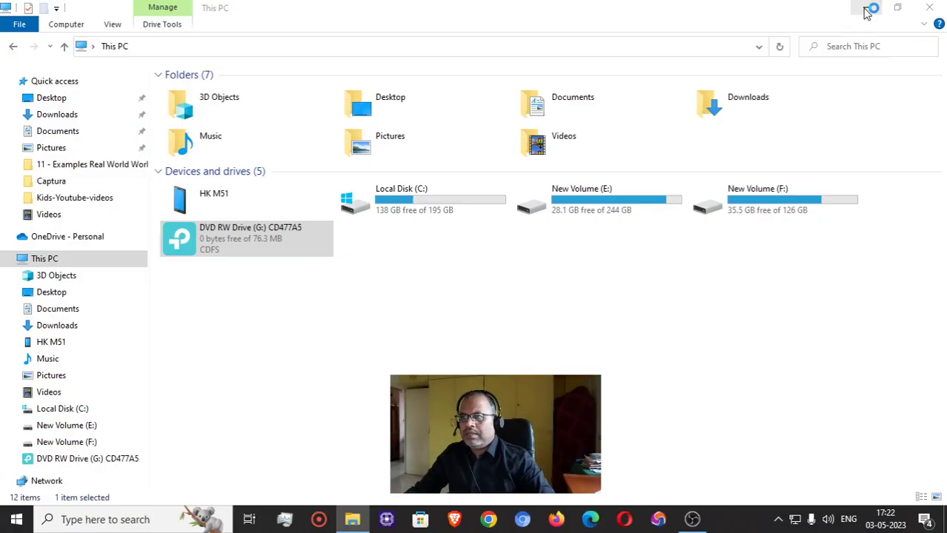
{"action": "left_click", "coordinate": [866, 10]}
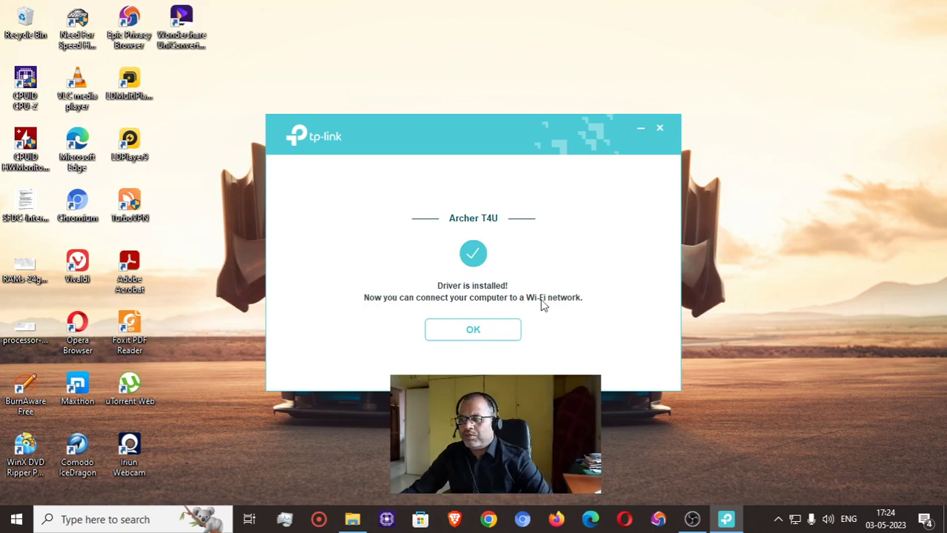
Acknowledge the Archer T4U driver installation and install the WPS Tool in its default Program Files (x86) location.
{"action": "left_click", "coordinate": [474, 330]}
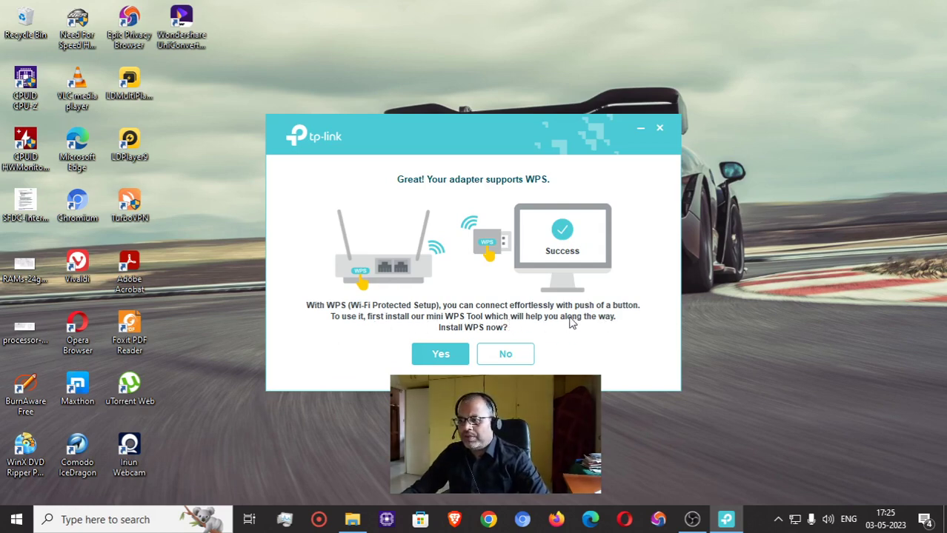
{"action": "left_click", "coordinate": [441, 354]}
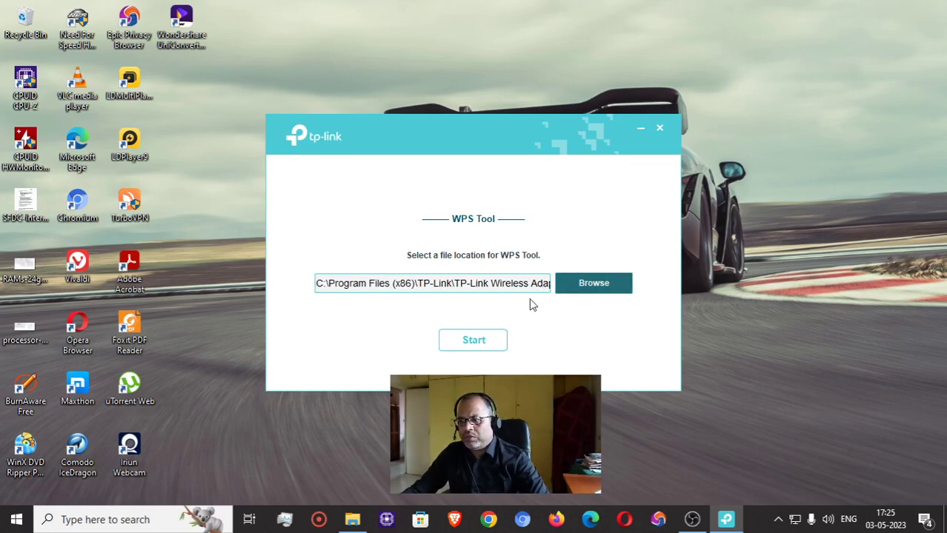
{"action": "left_click", "coordinate": [480, 343]}
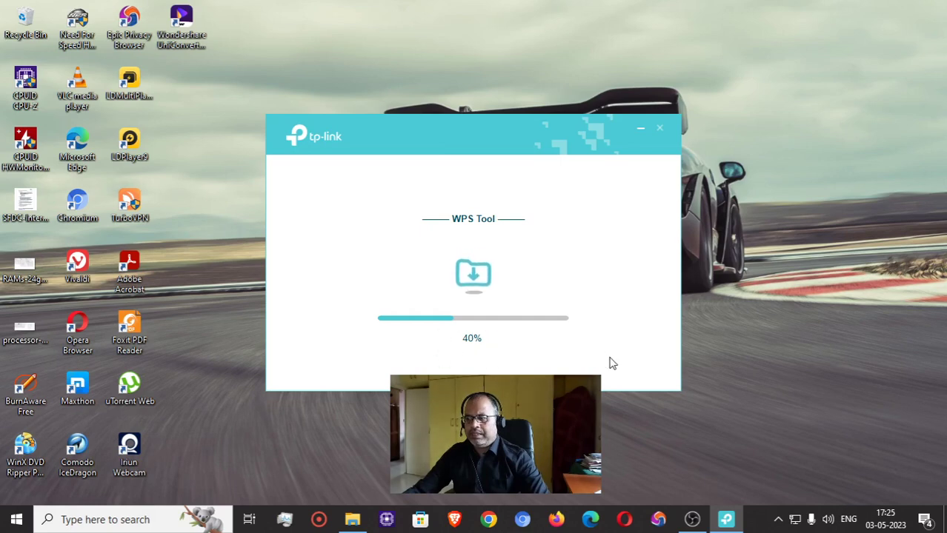
Check the hidden system tray icons, dismiss the Iriun Webcam notification and return to the desktop.
{"action": "left_click", "coordinate": [777, 520]}
{"action": "left_click", "coordinate": [844, 454]}
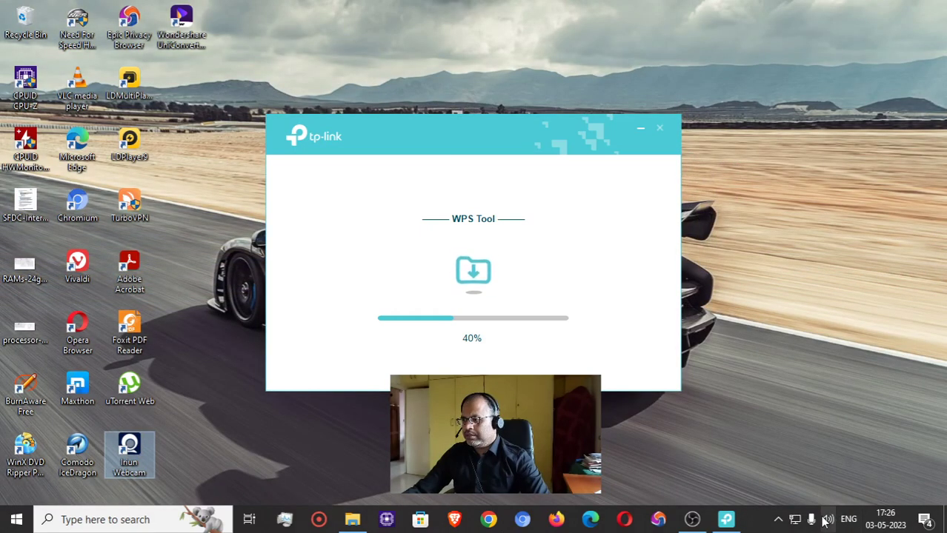
{"action": "left_click", "coordinate": [777, 519]}
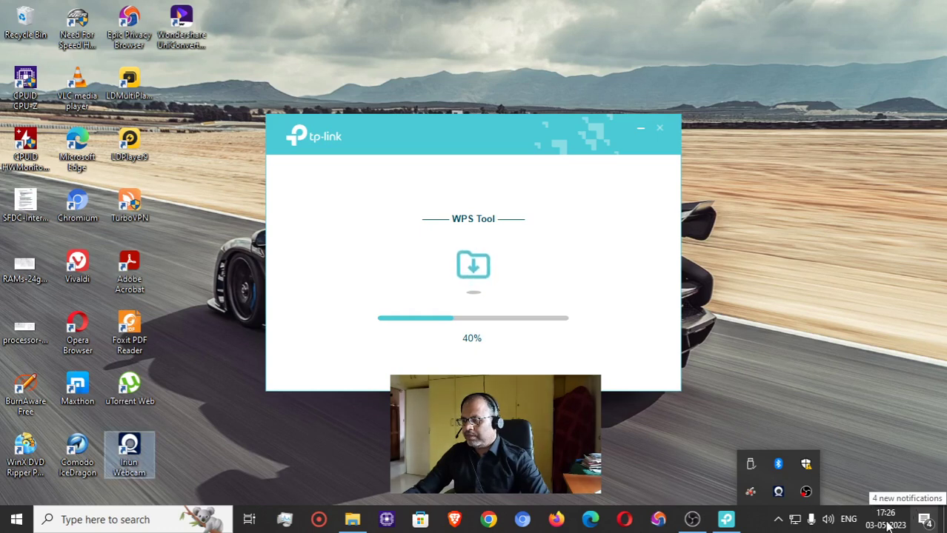
{"action": "left_click", "coordinate": [107, 520]}
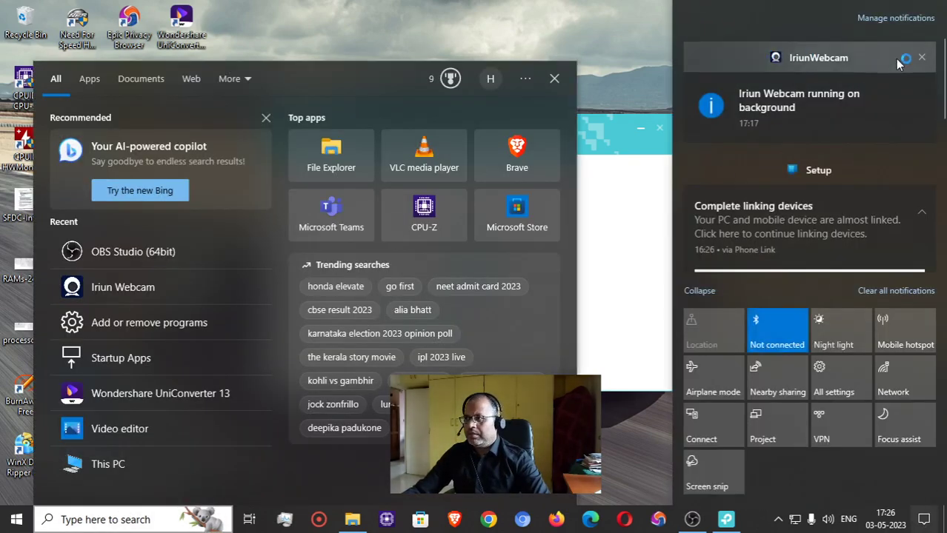
{"action": "left_click", "coordinate": [921, 58]}
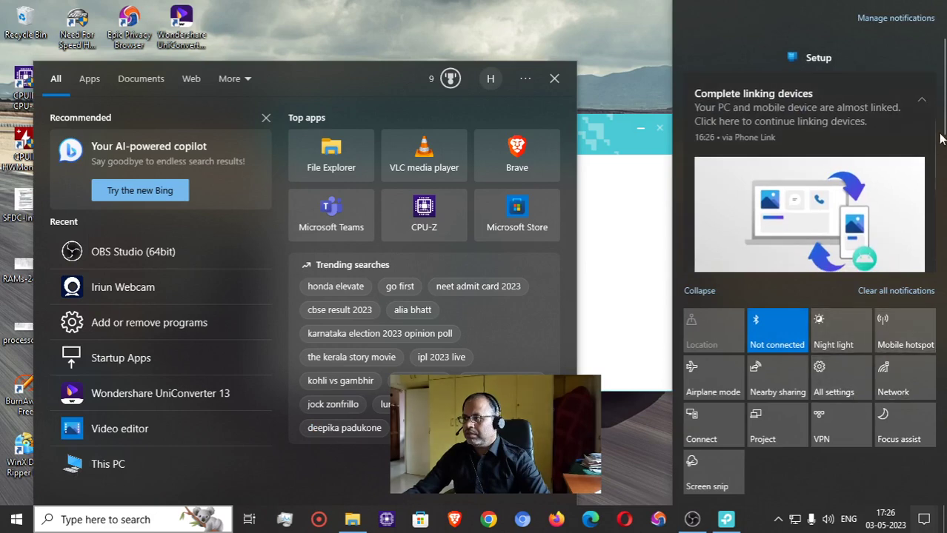
{"action": "left_click", "coordinate": [630, 440]}
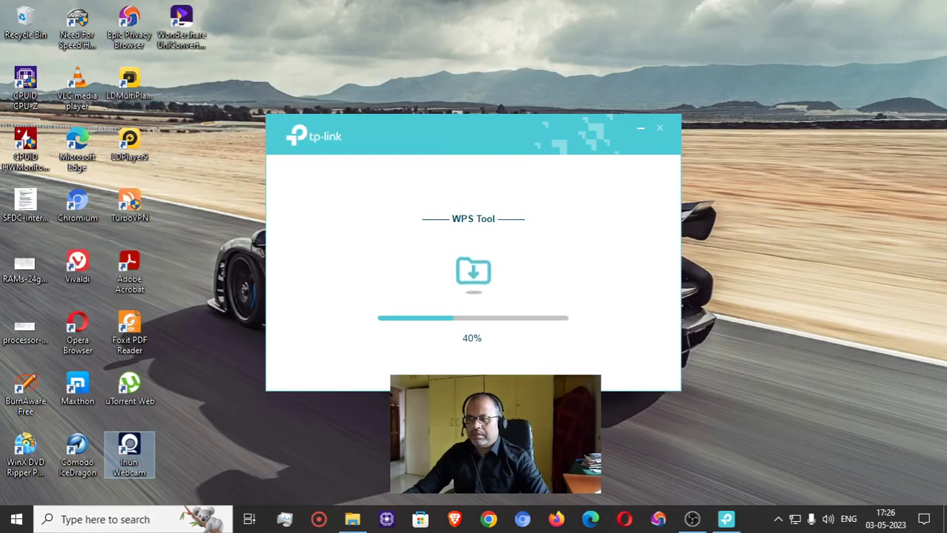
Search Windows for "network settings", open Ethernet settings to review the connections, and minimize the window.
{"action": "left_click", "coordinate": [122, 520]}
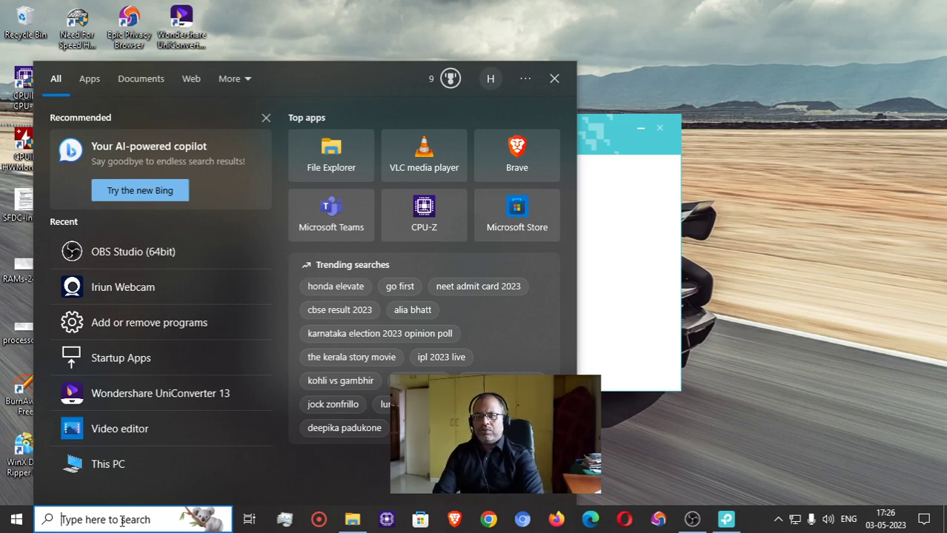
{"action": "type", "text": "network"}
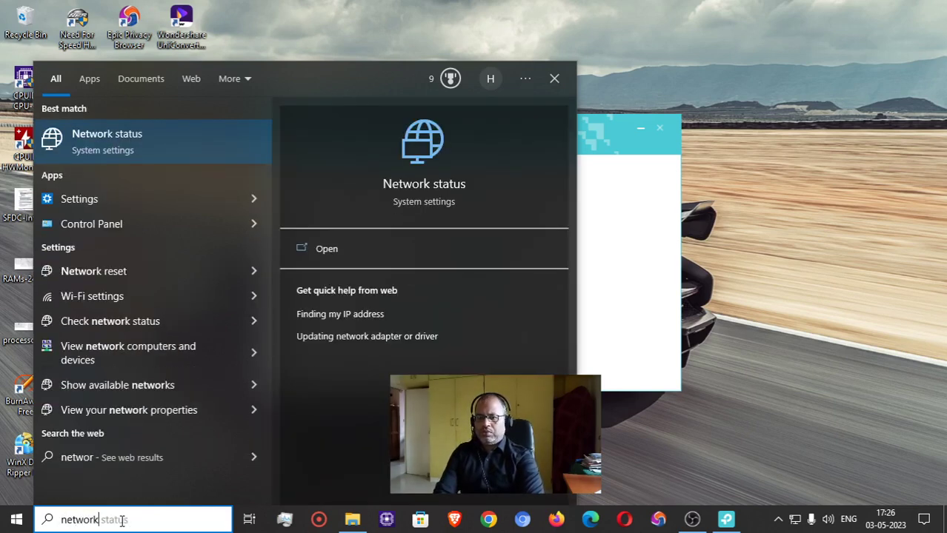
{"action": "type", "text": " settings"}
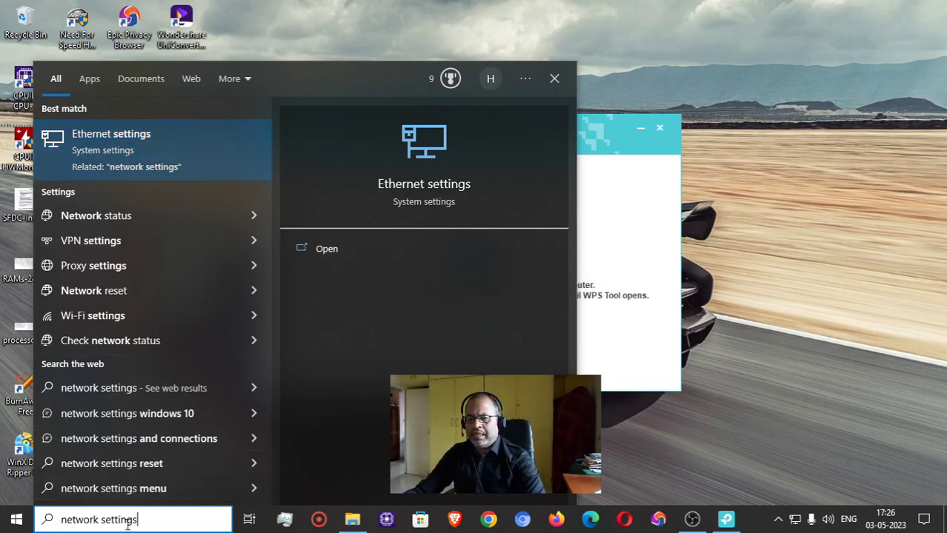
{"action": "left_click", "coordinate": [330, 249]}
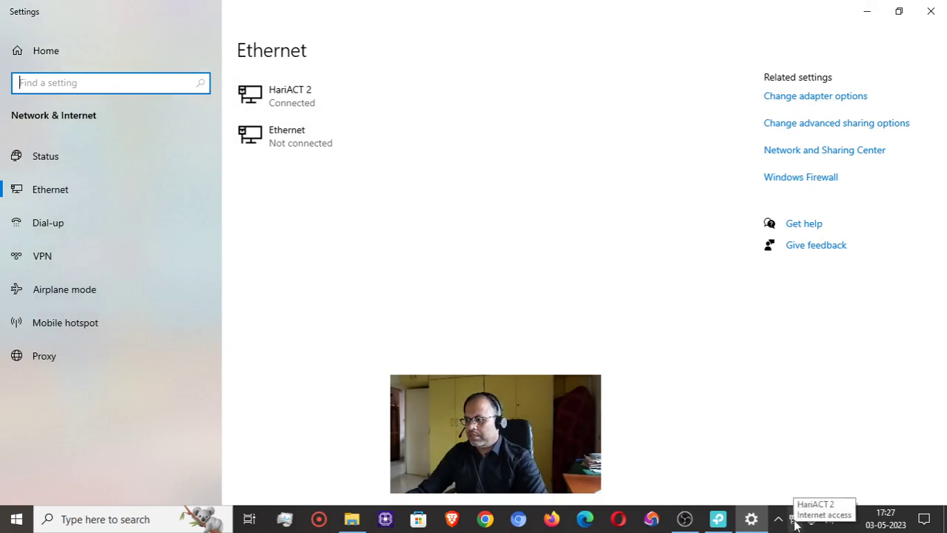
{"action": "left_click", "coordinate": [865, 11]}
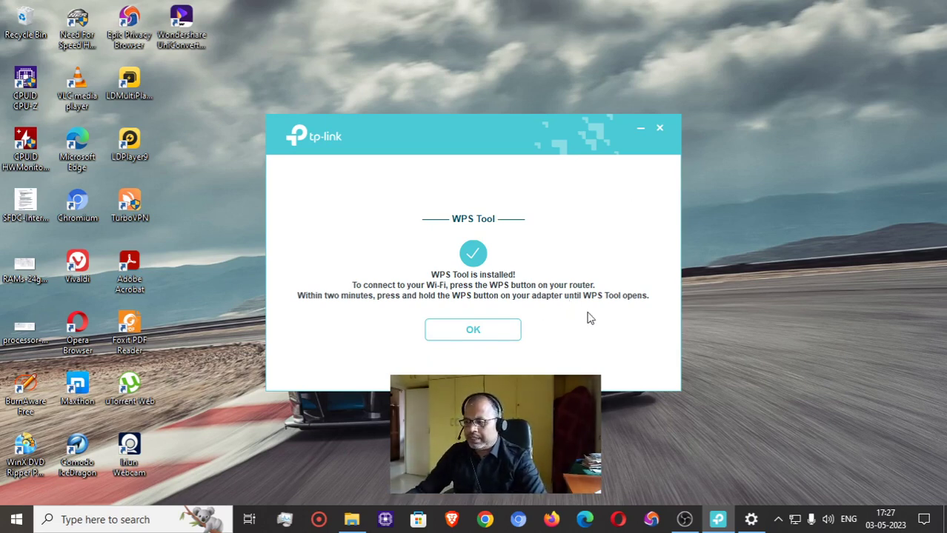
Check that Wi-Fi networks are available to the computer, and finish the WPS Tool installation.
{"action": "left_click", "coordinate": [794, 519]}
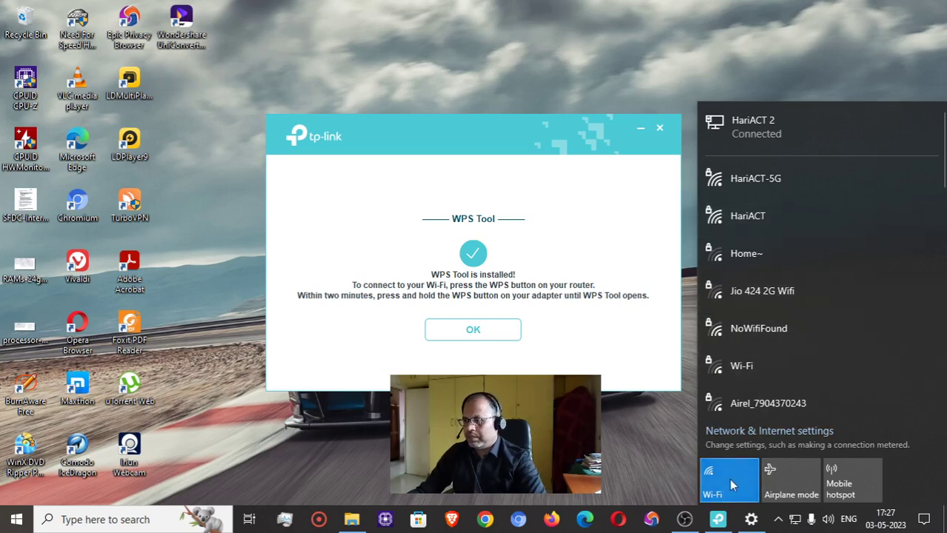
{"action": "left_click", "coordinate": [472, 331]}
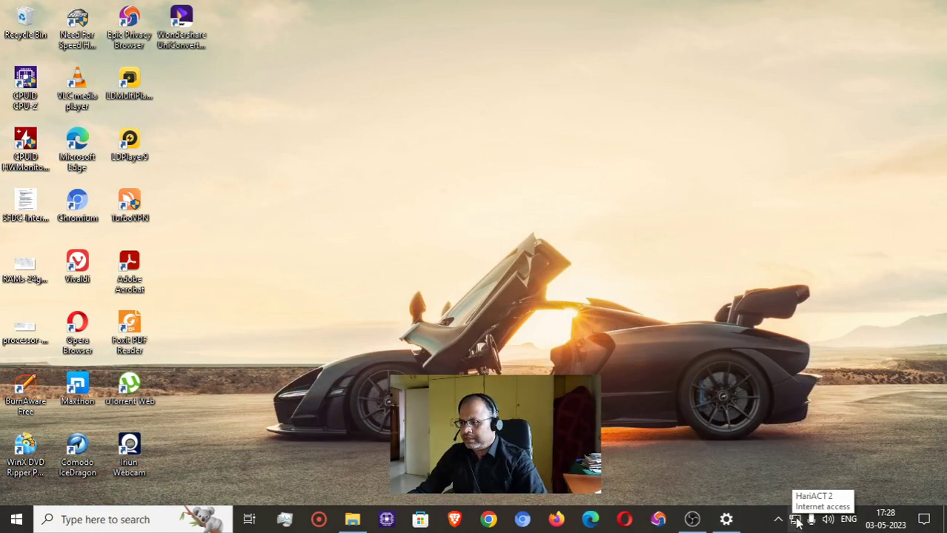
Browse the full list of available Wi-Fi networks.
{"action": "left_click", "coordinate": [796, 521]}
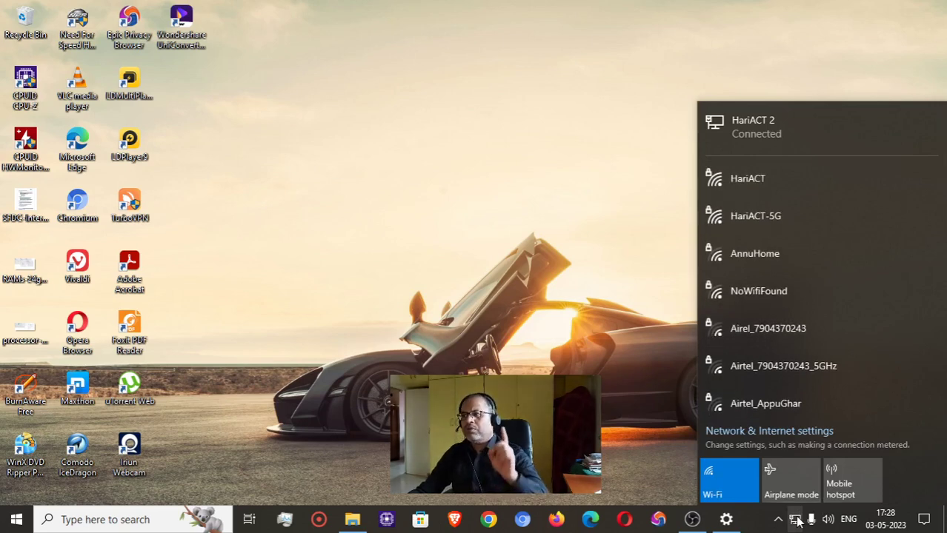
{"action": "scroll", "coordinate": [782, 341], "scroll_direction": "down", "scroll_amount": 5}
{"action": "scroll", "coordinate": [782, 345], "scroll_direction": "down", "scroll_amount": 10}
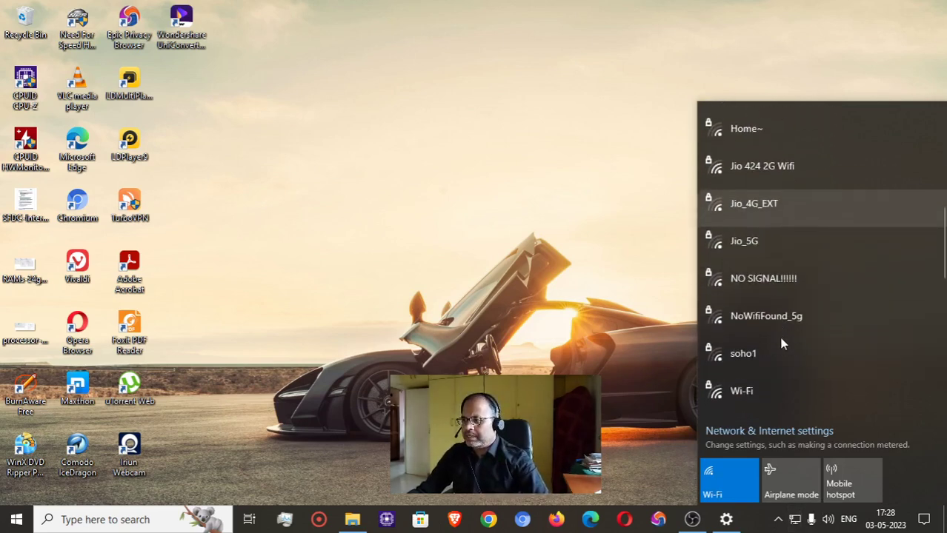
{"action": "scroll", "coordinate": [777, 344], "scroll_direction": "up", "scroll_amount": 15}
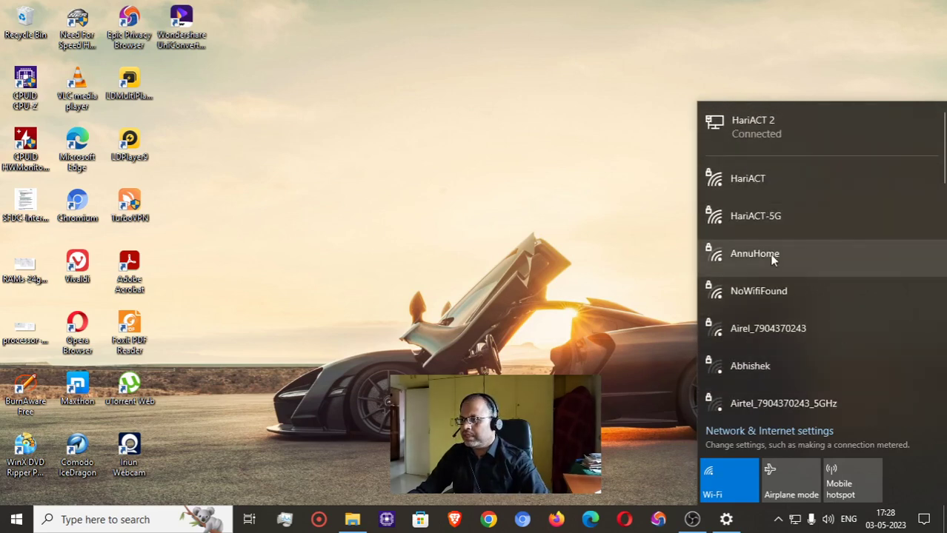
View the network profile of the wired HariACT 2 connection and close Settings.
{"action": "left_click", "coordinate": [757, 128]}
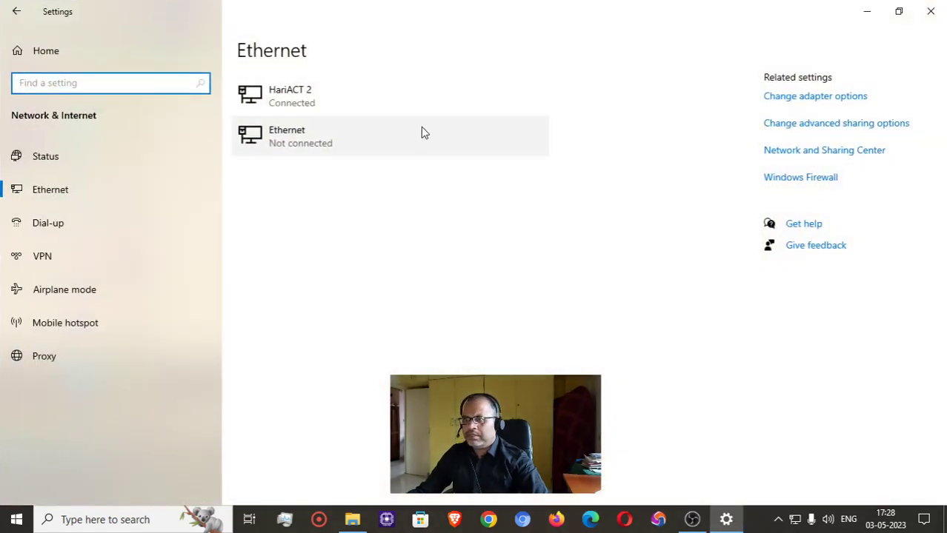
{"action": "left_click", "coordinate": [297, 107]}
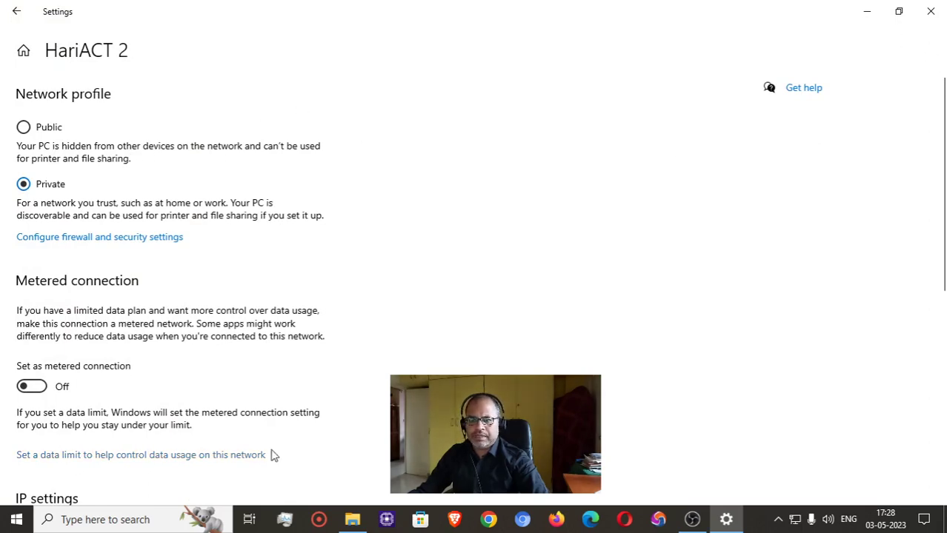
{"action": "left_click", "coordinate": [931, 13]}
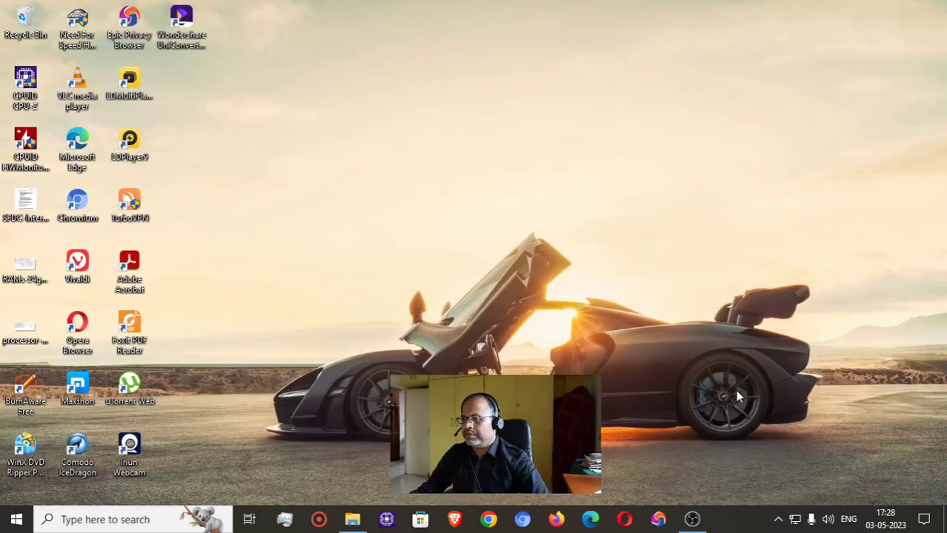
Connect to the HariACT-5G Wi-Fi network with automatic connection enabled, entering its network security key.
{"action": "left_click", "coordinate": [795, 519]}
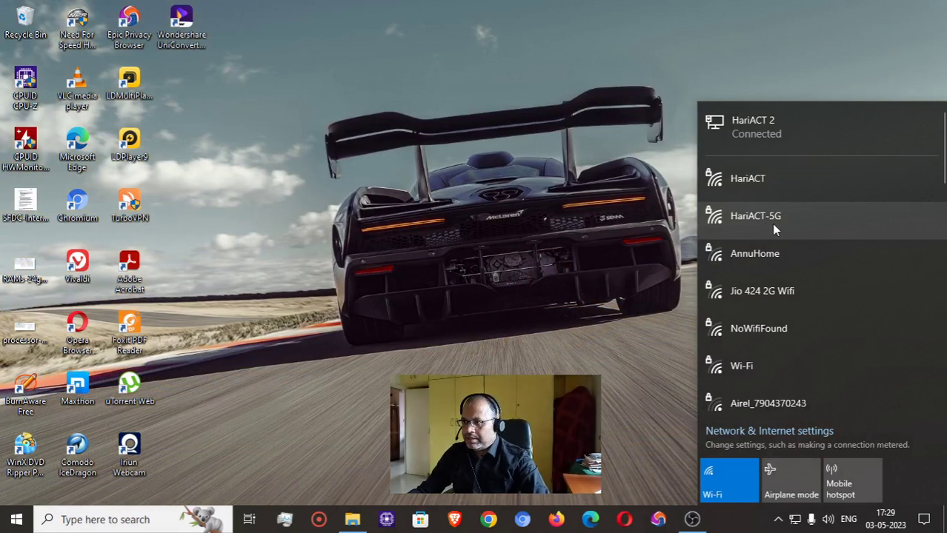
{"action": "left_click", "coordinate": [763, 218]}
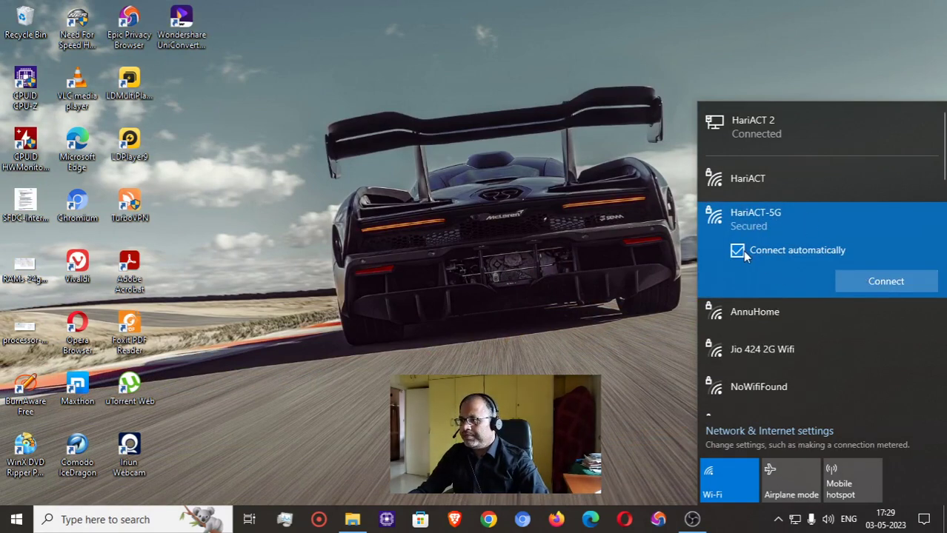
{"action": "left_click", "coordinate": [881, 281]}
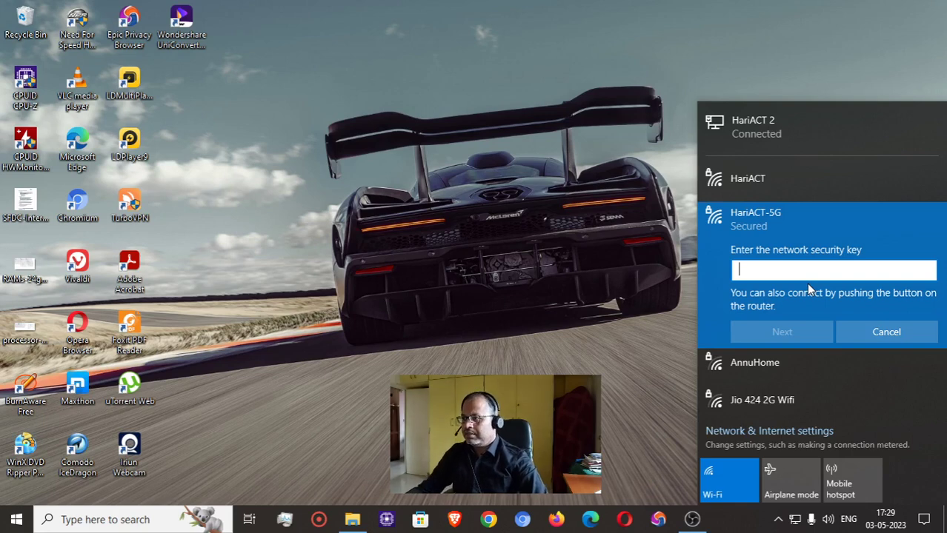
{"action": "type", "text": "•••"}
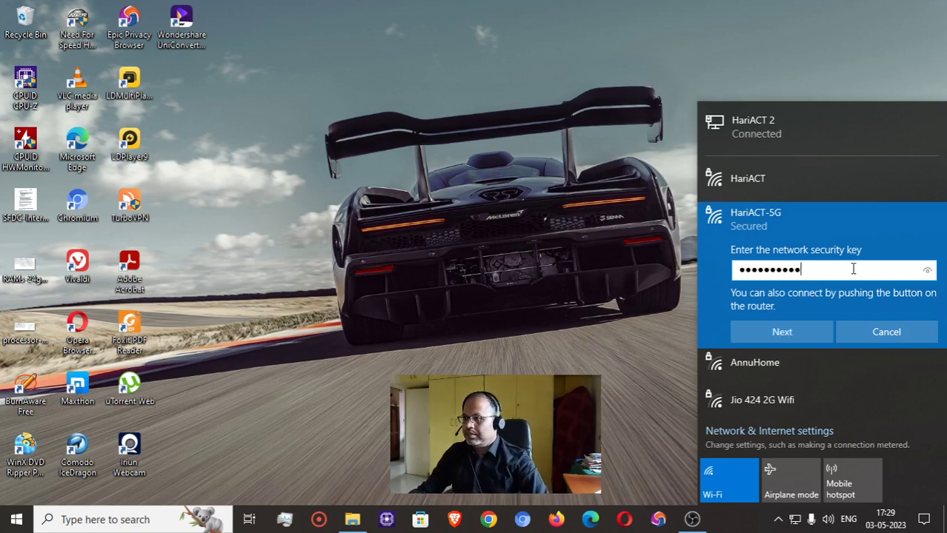
{"action": "left_click", "coordinate": [782, 331]}
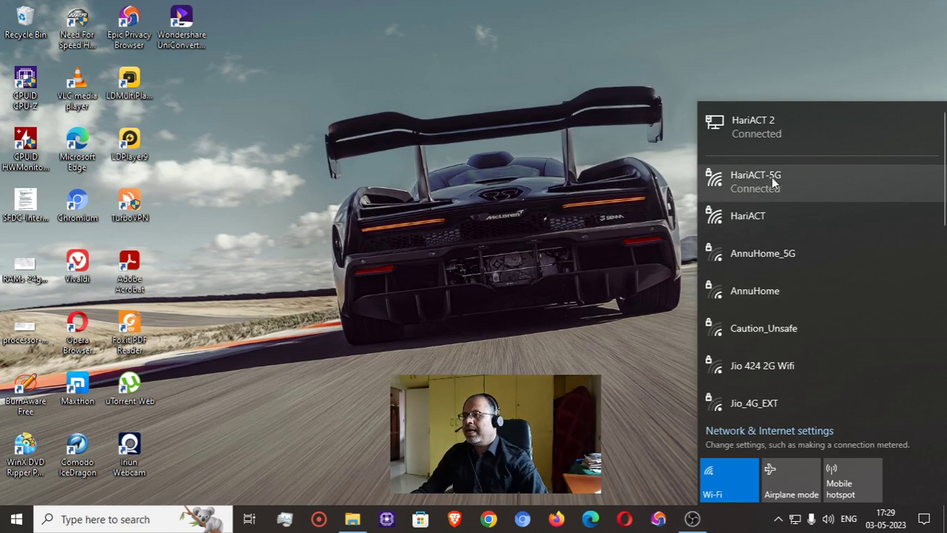
Examine the IP settings and properties of the wired HariACT 2 connection, including its link speed.
{"action": "left_click", "coordinate": [760, 128]}
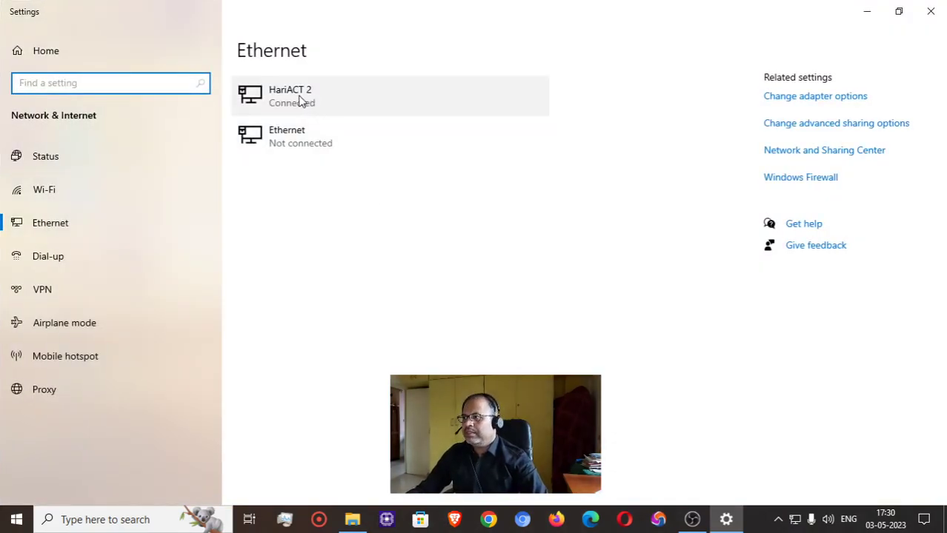
{"action": "left_click", "coordinate": [302, 101]}
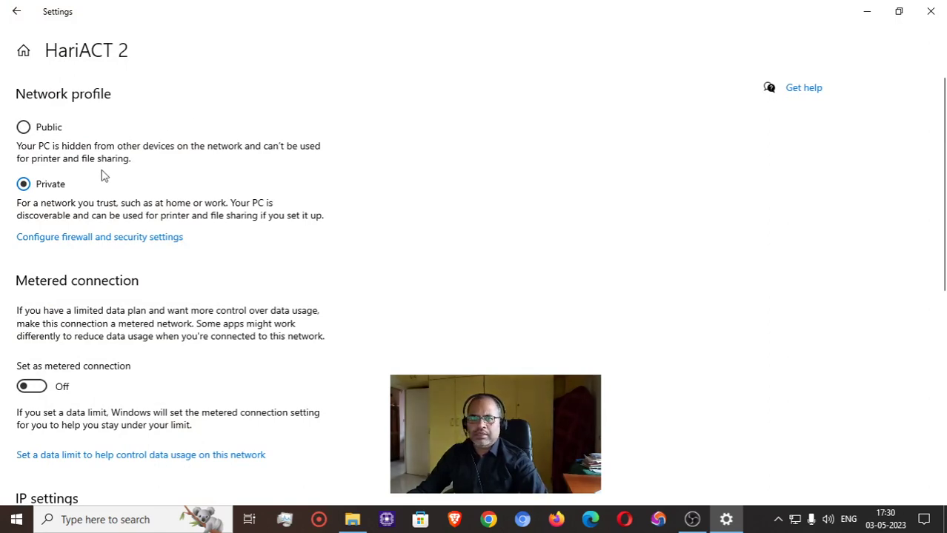
{"action": "scroll", "coordinate": [152, 330], "scroll_direction": "down", "scroll_amount": 5}
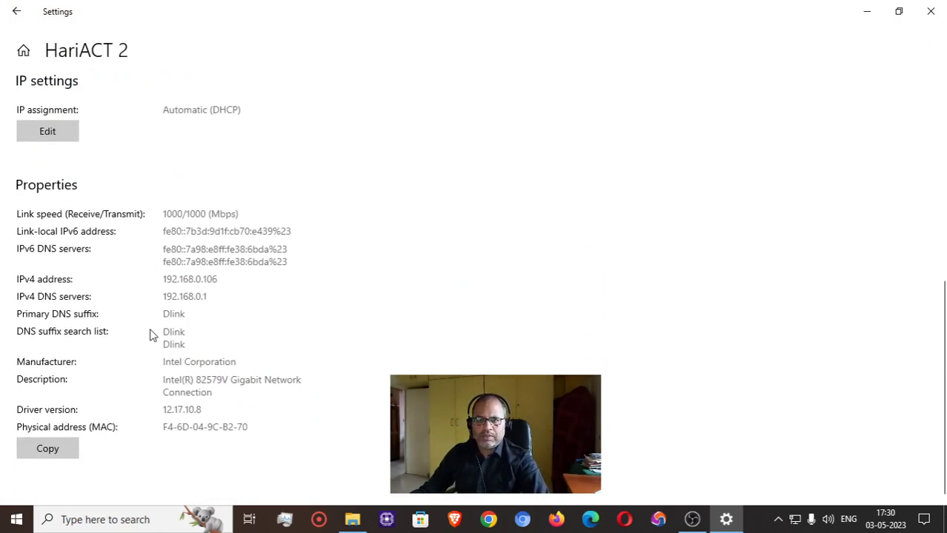
Review the network profile and IP settings of the HariACT 2 connection, and return to the Ethernet connections list.
{"action": "scroll", "coordinate": [149, 463], "scroll_direction": "up", "scroll_amount": 5}
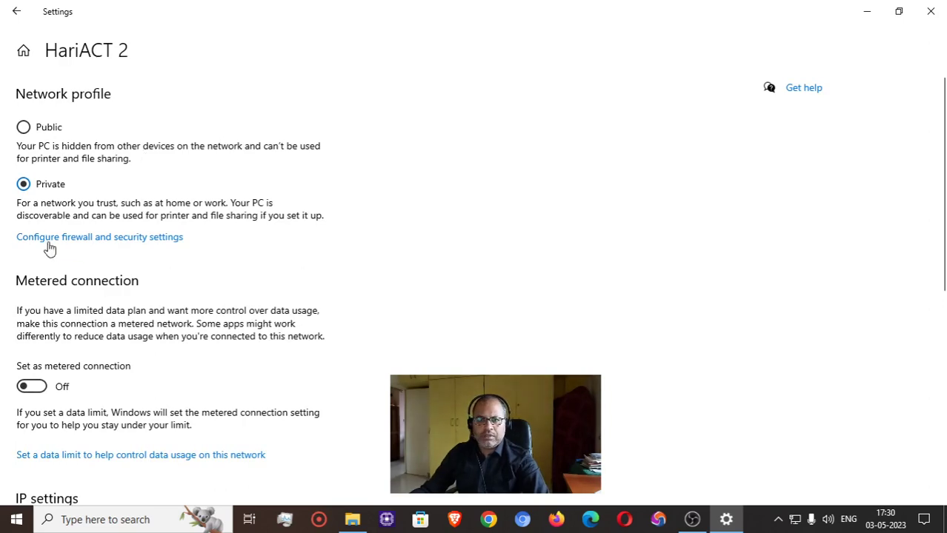
{"action": "scroll", "coordinate": [130, 341], "scroll_direction": "down", "scroll_amount": 6}
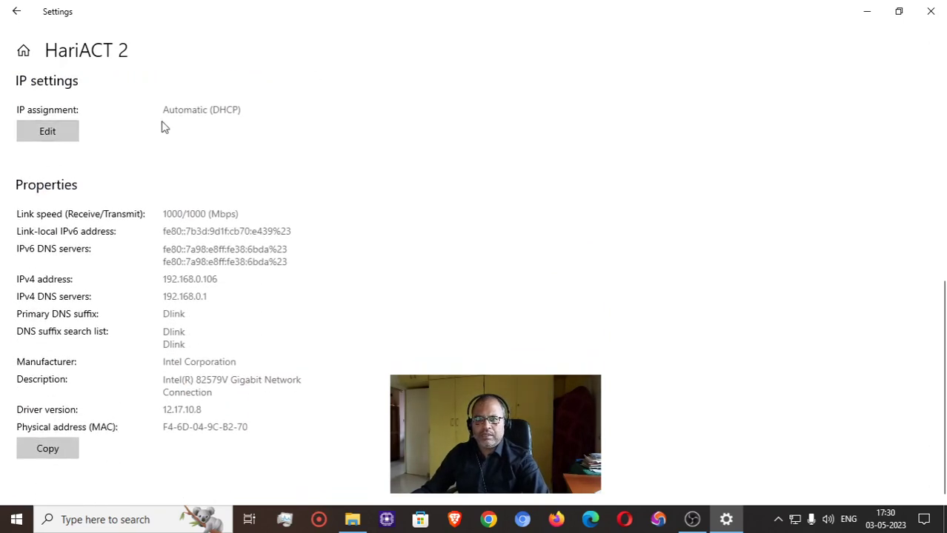
{"action": "scroll", "coordinate": [49, 151], "scroll_direction": "up", "scroll_amount": 5}
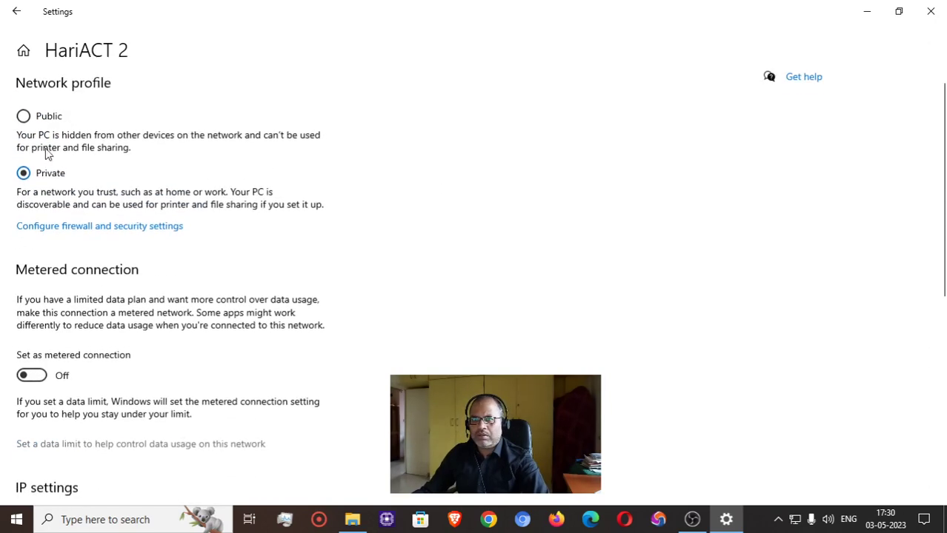
{"action": "left_click", "coordinate": [18, 11]}
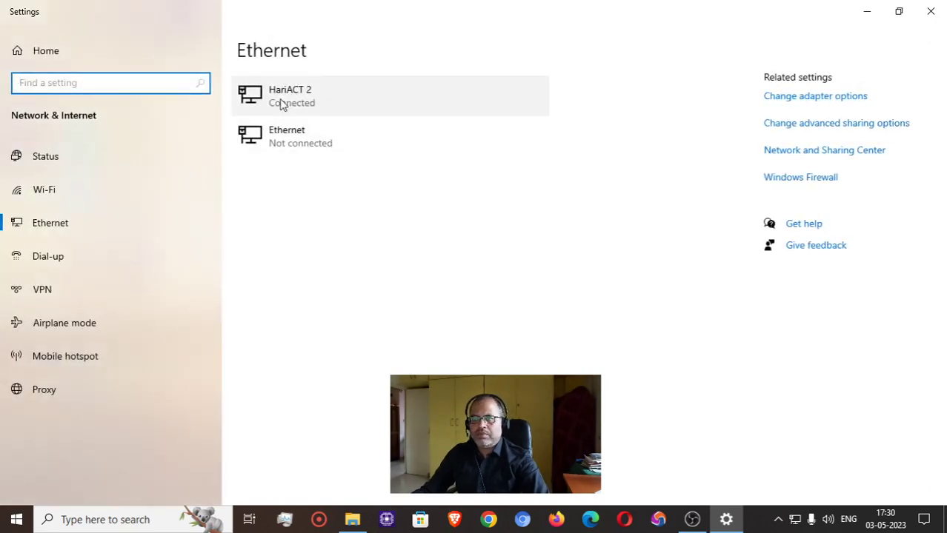
{"action": "left_click", "coordinate": [58, 228]}
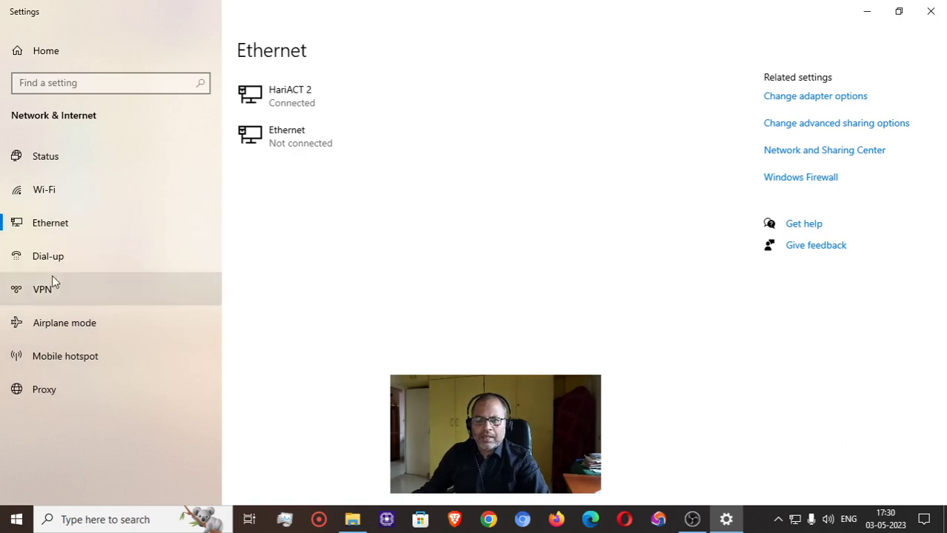
{"action": "right_click", "coordinate": [49, 224]}
{"action": "left_click", "coordinate": [141, 235]}
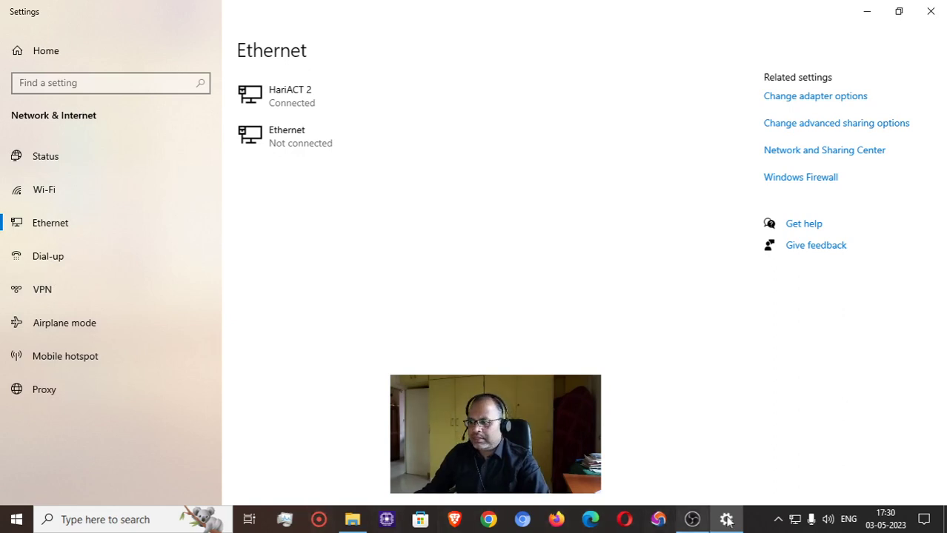
Open the Ethernet settings from the wired HariACT 2 entry in the available networks, and minimize Settings.
{"action": "left_click", "coordinate": [794, 520]}
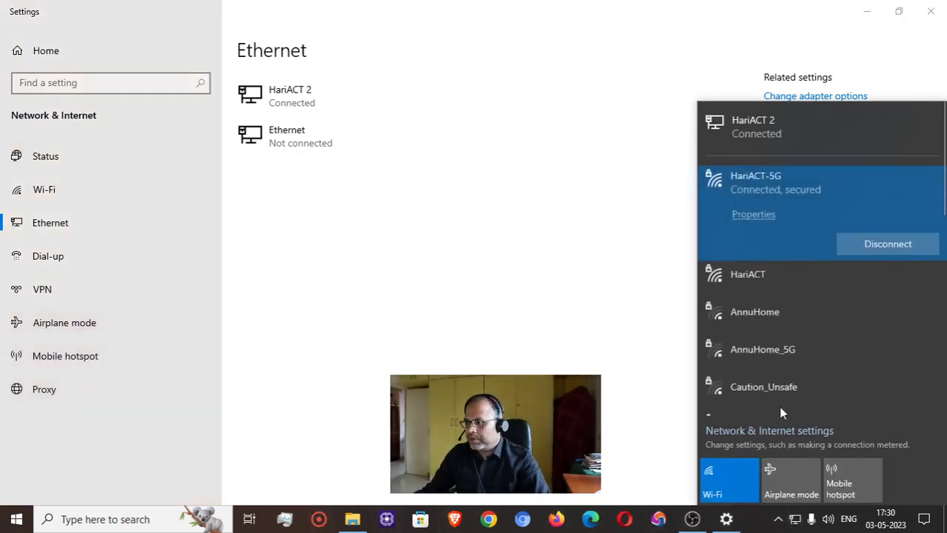
{"action": "left_click", "coordinate": [771, 131]}
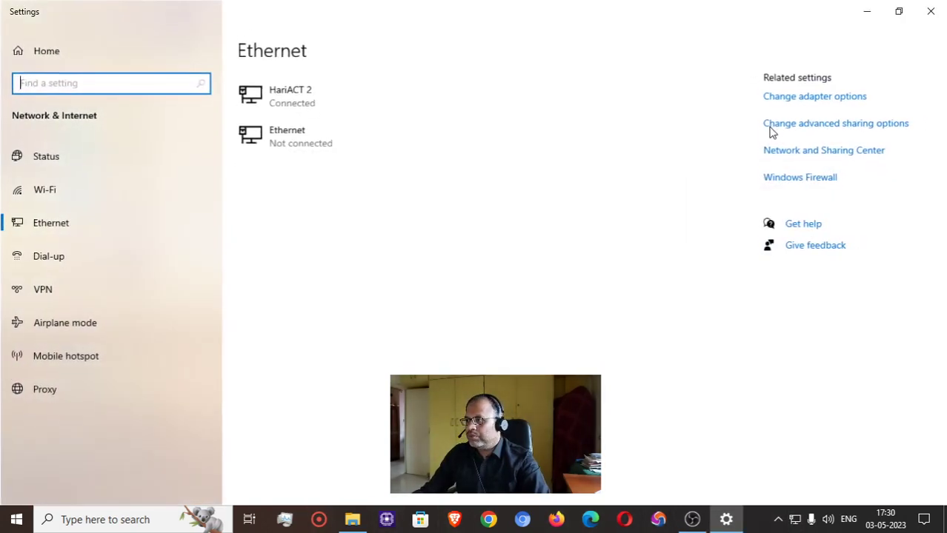
{"action": "left_click", "coordinate": [868, 14]}
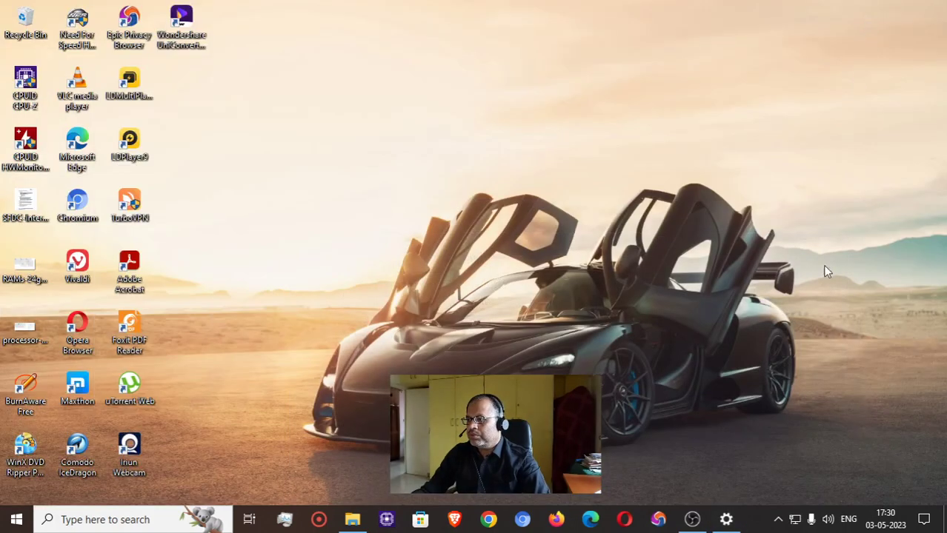
Browse the available wired and Wi-Fi networks through to the end of the list.
{"action": "left_click", "coordinate": [794, 518]}
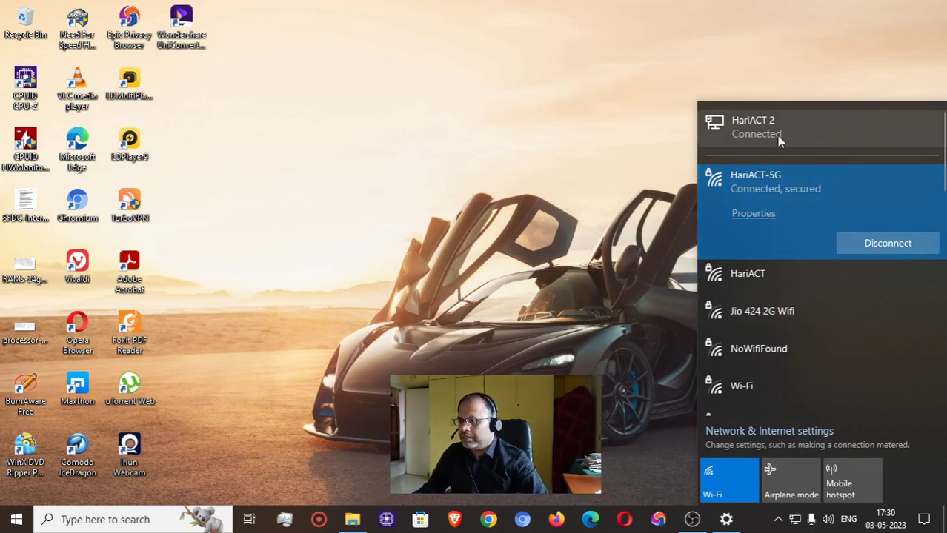
{"action": "scroll", "coordinate": [775, 302], "scroll_direction": "down", "scroll_amount": 5}
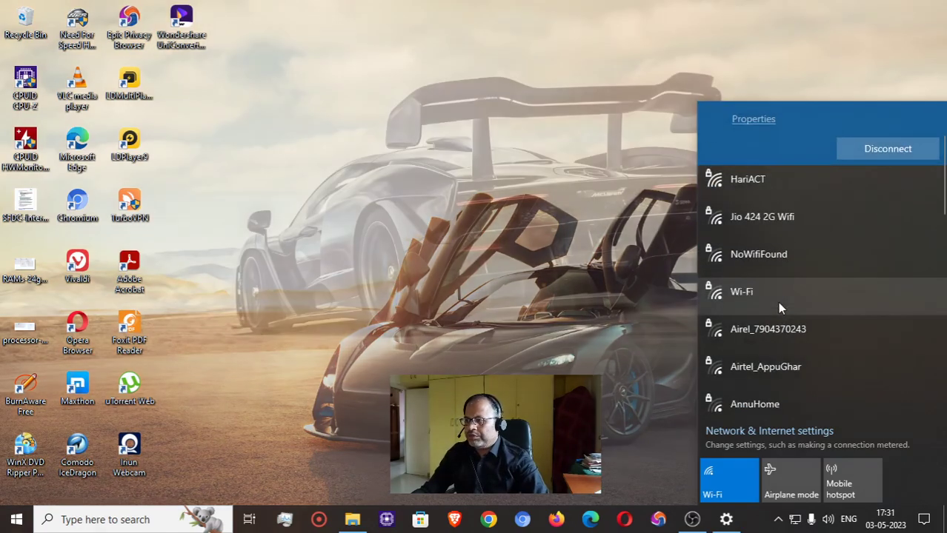
{"action": "scroll", "coordinate": [778, 304], "scroll_direction": "down", "scroll_amount": 9}
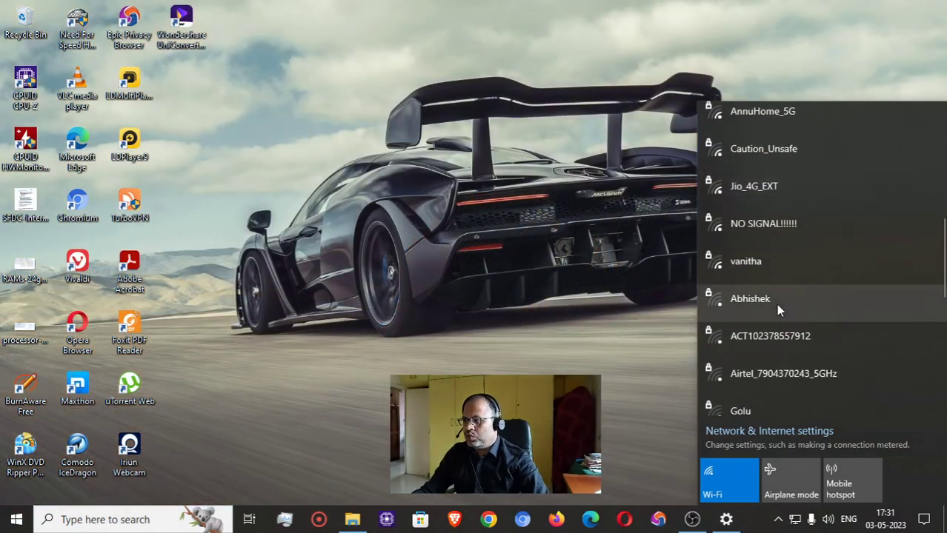
{"action": "scroll", "coordinate": [775, 304], "scroll_direction": "down", "scroll_amount": 10}
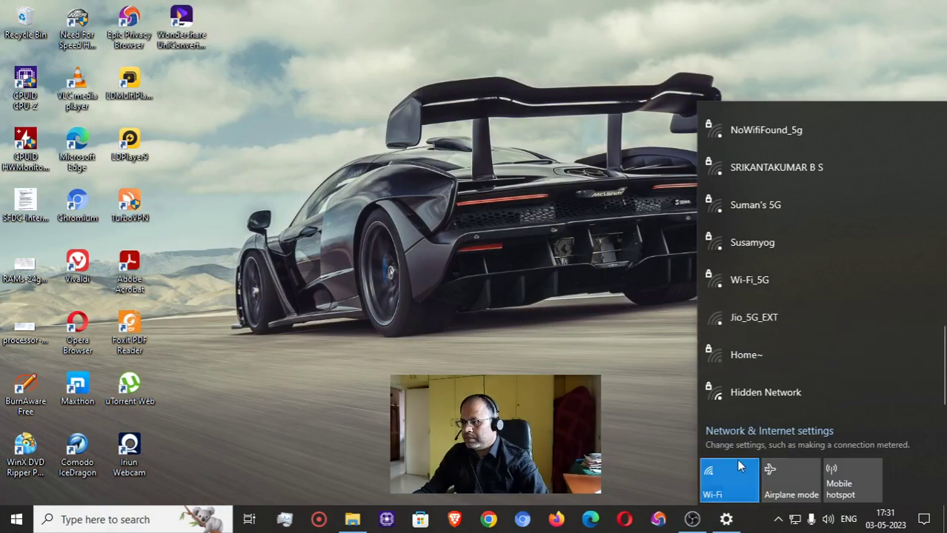
Review the network status and advanced network options in the Network & Internet settings.
{"action": "left_click", "coordinate": [783, 433]}
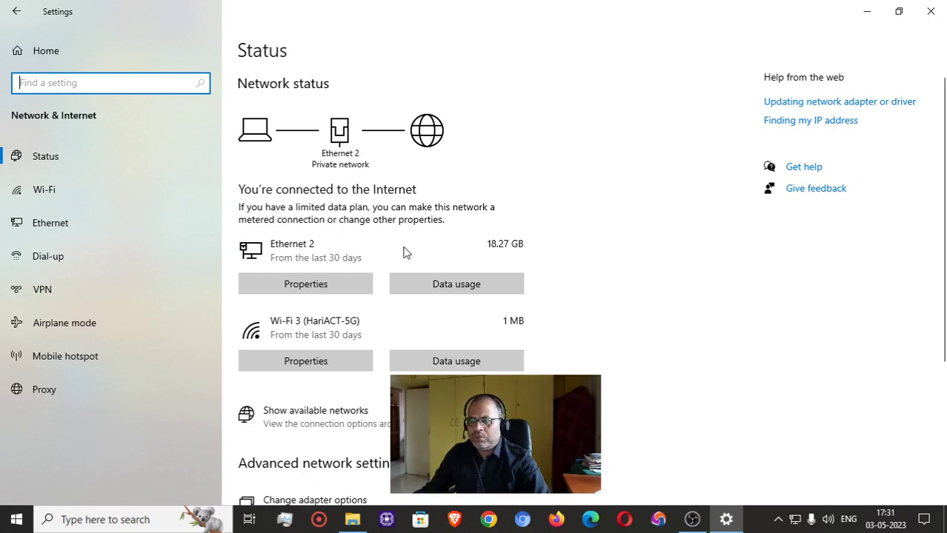
{"action": "scroll", "coordinate": [403, 253], "scroll_direction": "down", "scroll_amount": 5}
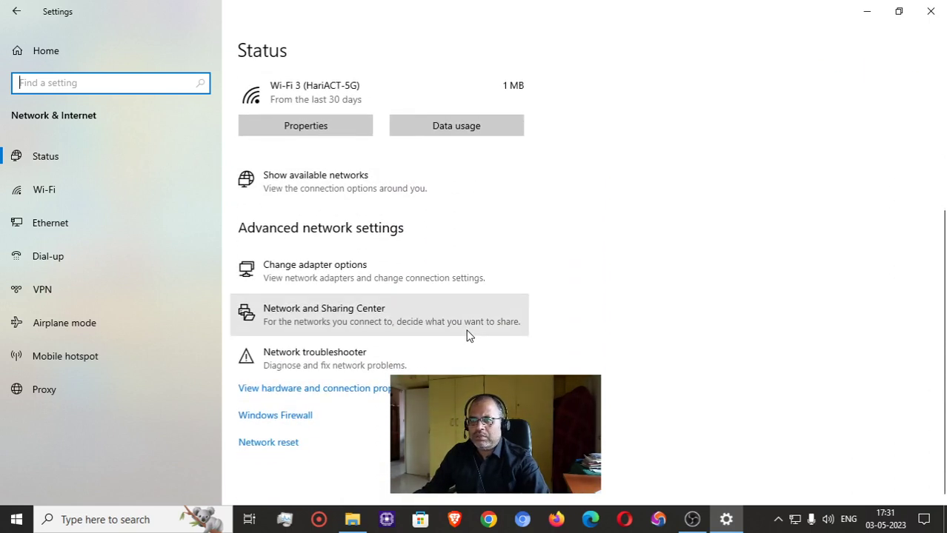
{"action": "scroll", "coordinate": [328, 254], "scroll_direction": "up", "scroll_amount": 5}
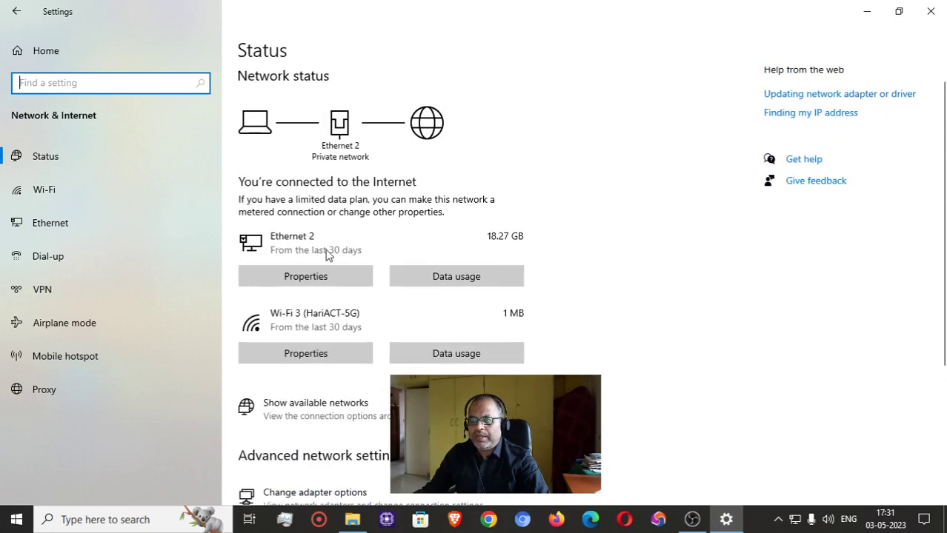
View the properties of the Ethernet 2 connection, including its link speed, and minimize Settings.
{"action": "left_click", "coordinate": [313, 276]}
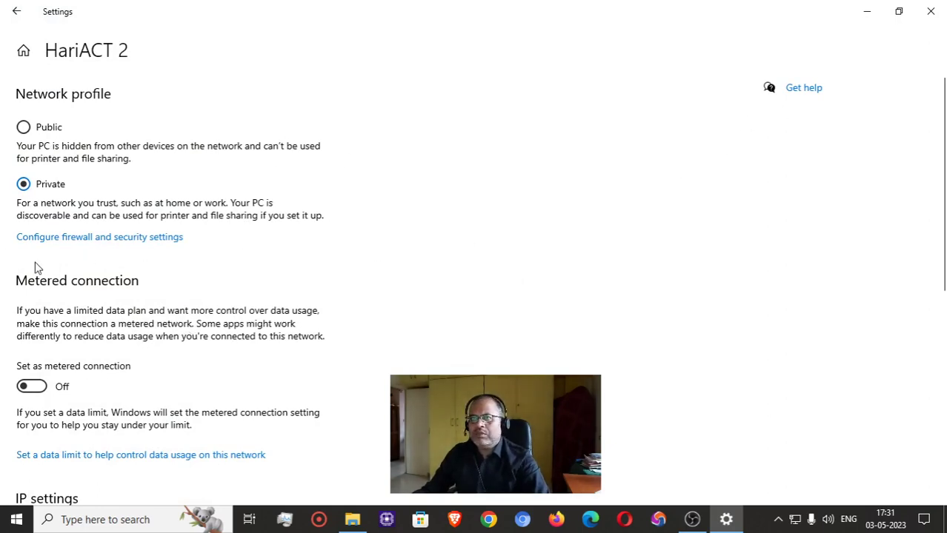
{"action": "scroll", "coordinate": [110, 289], "scroll_direction": "down", "scroll_amount": 5}
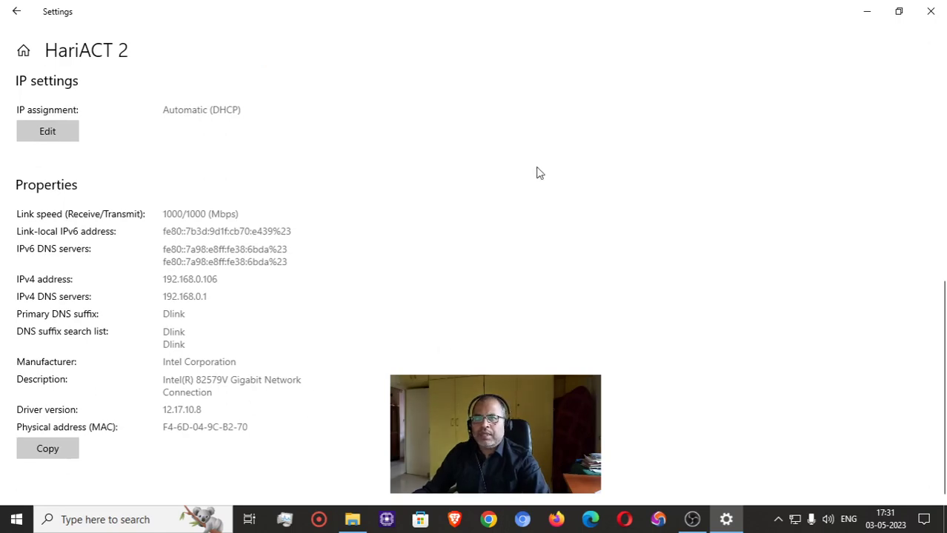
{"action": "left_click", "coordinate": [868, 11]}
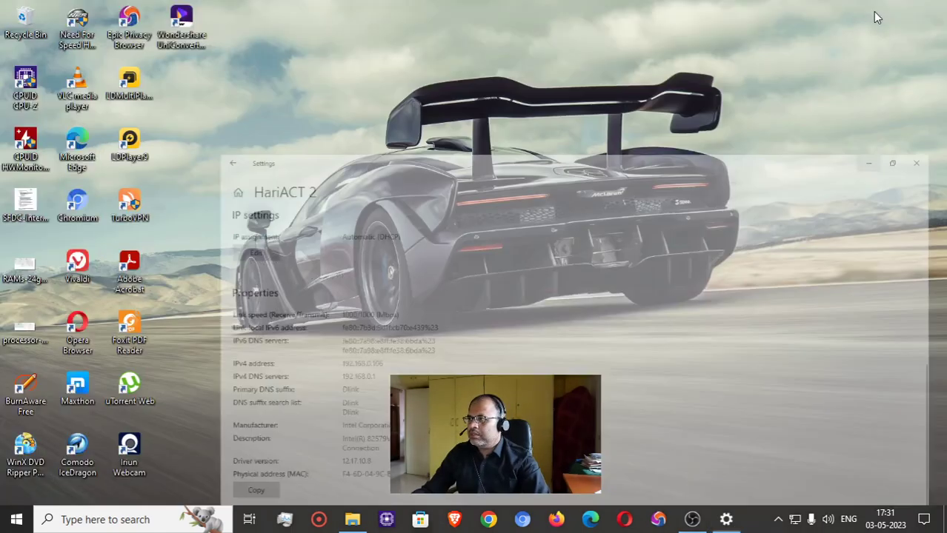
Check the connected networks, switch to the Brave browser and load the Speedtest home page in a maximized window.
{"action": "left_click", "coordinate": [794, 519]}
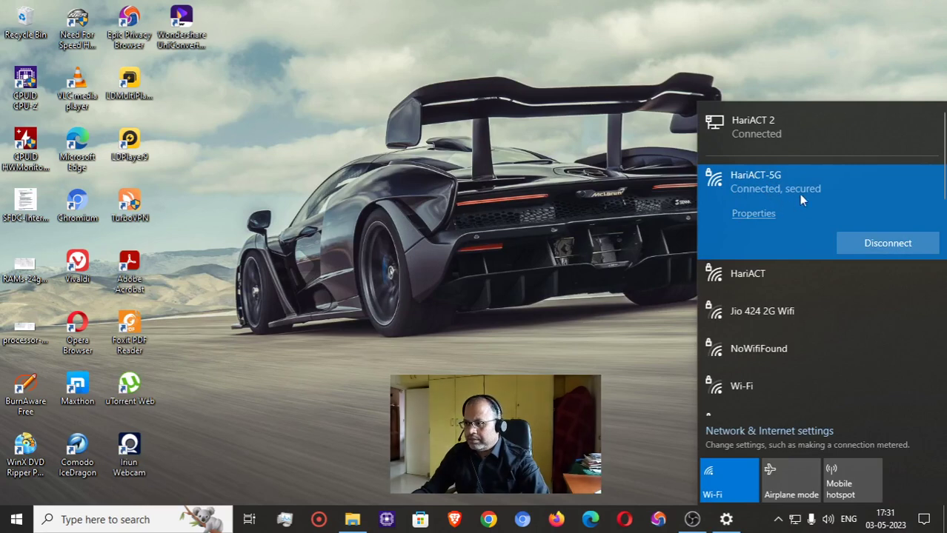
{"action": "left_click", "coordinate": [453, 521]}
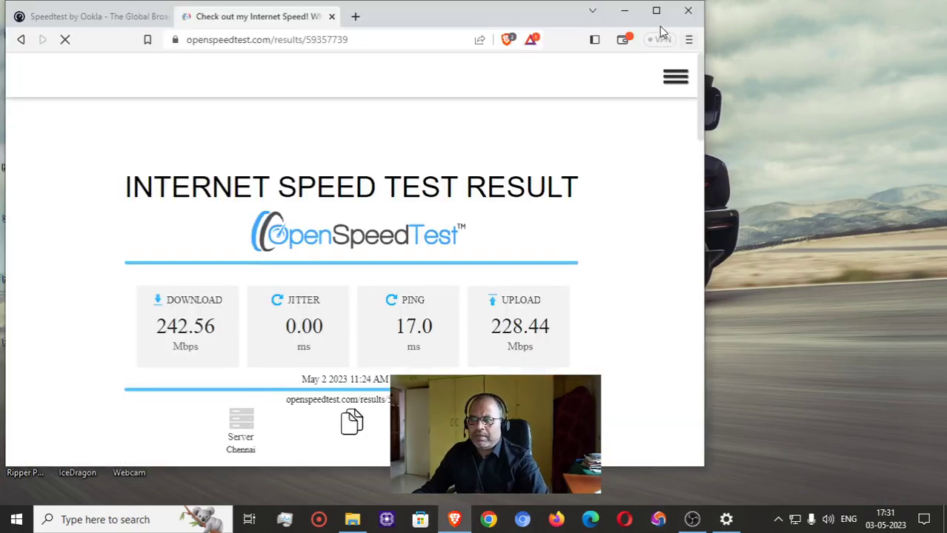
{"action": "left_click", "coordinate": [137, 18]}
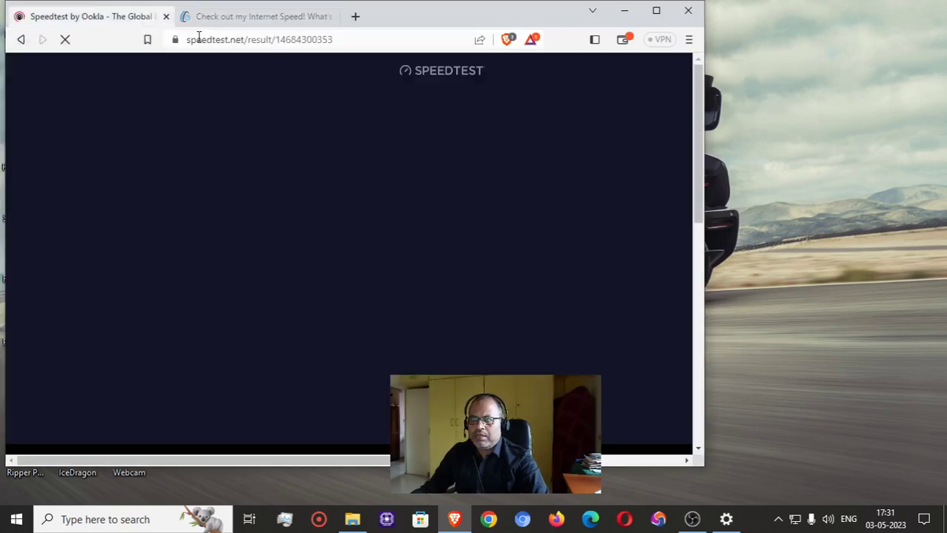
{"action": "left_click", "coordinate": [442, 78]}
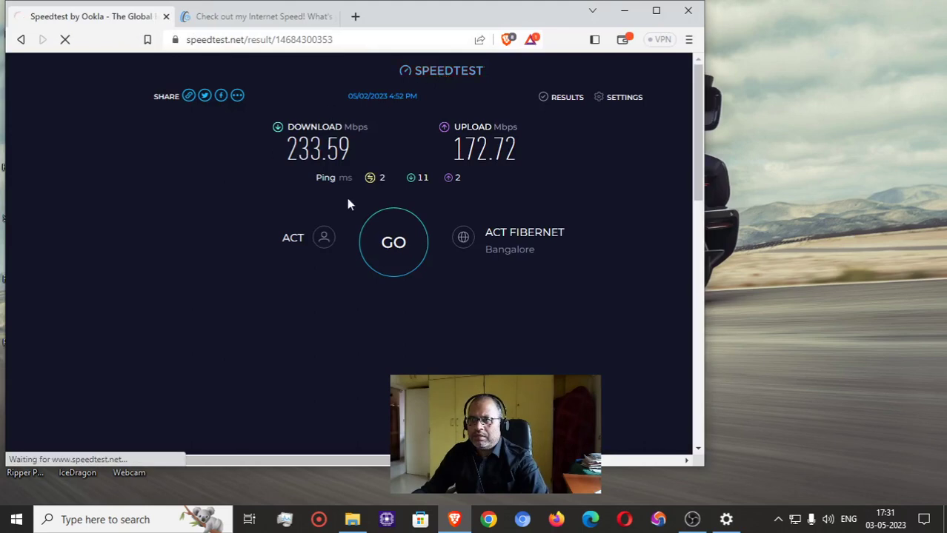
{"action": "left_click", "coordinate": [655, 11]}
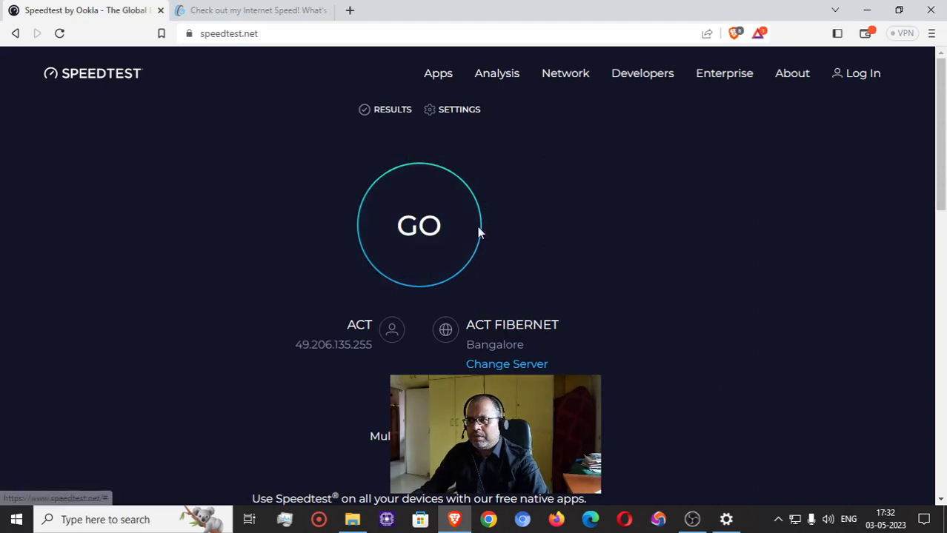
Start the Speedtest internet speed test and block the site's access to the location.
{"action": "left_click", "coordinate": [443, 227]}
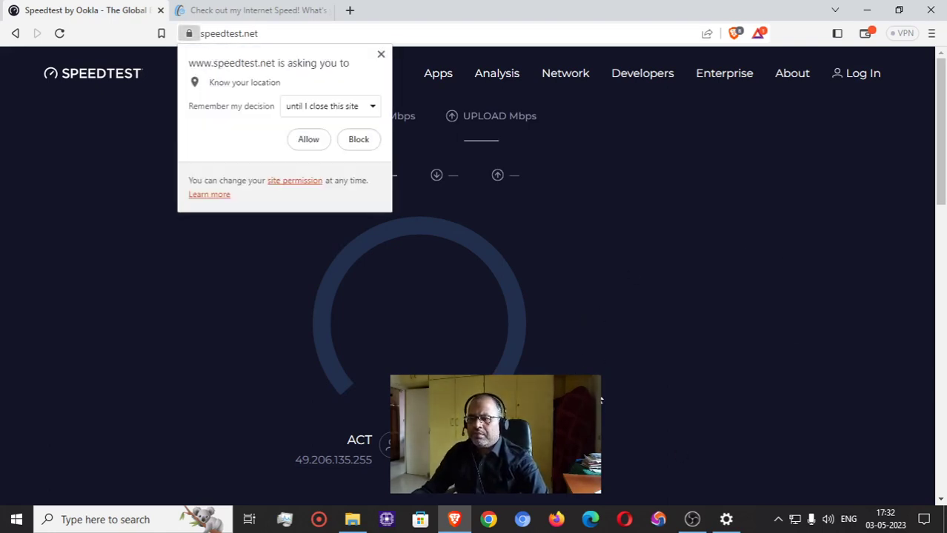
{"action": "left_click", "coordinate": [359, 141]}
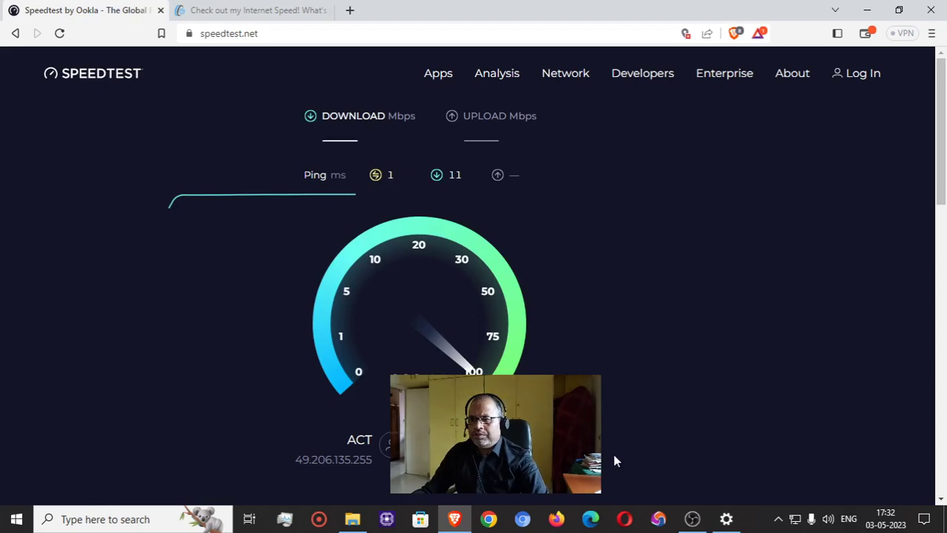
Browse the available Wi-Fi networks while the speed test runs, and close the network list to see the test result.
{"action": "left_click", "coordinate": [795, 519]}
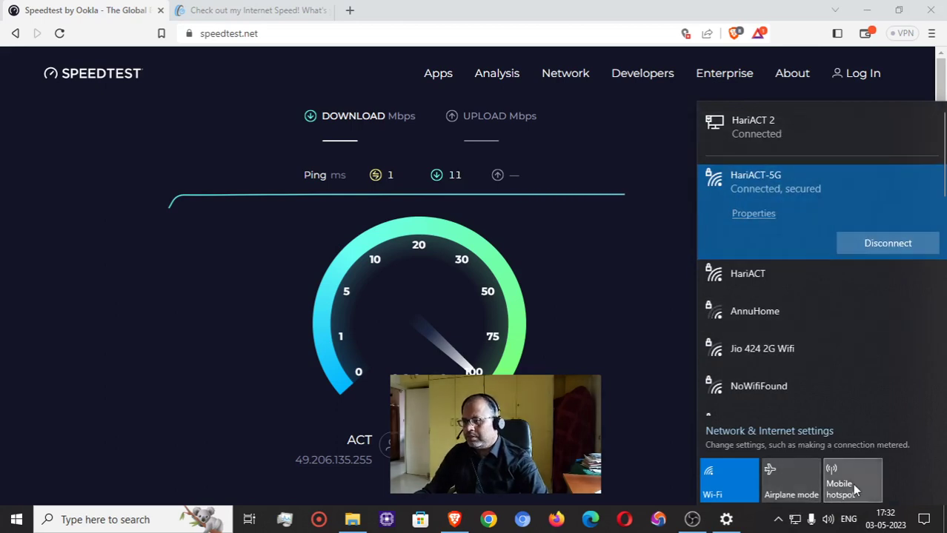
{"action": "scroll", "coordinate": [777, 374], "scroll_direction": "down", "scroll_amount": 6}
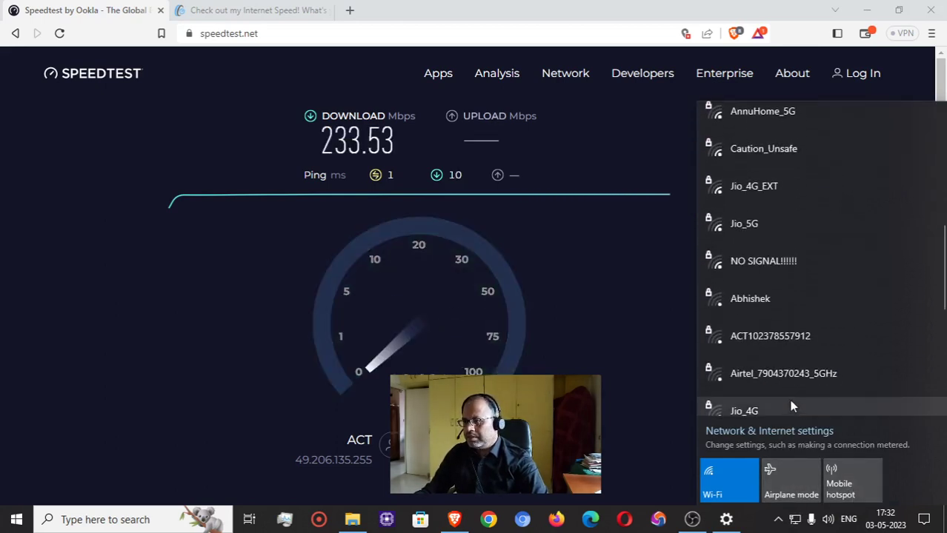
{"action": "scroll", "coordinate": [791, 406], "scroll_direction": "down", "scroll_amount": 5}
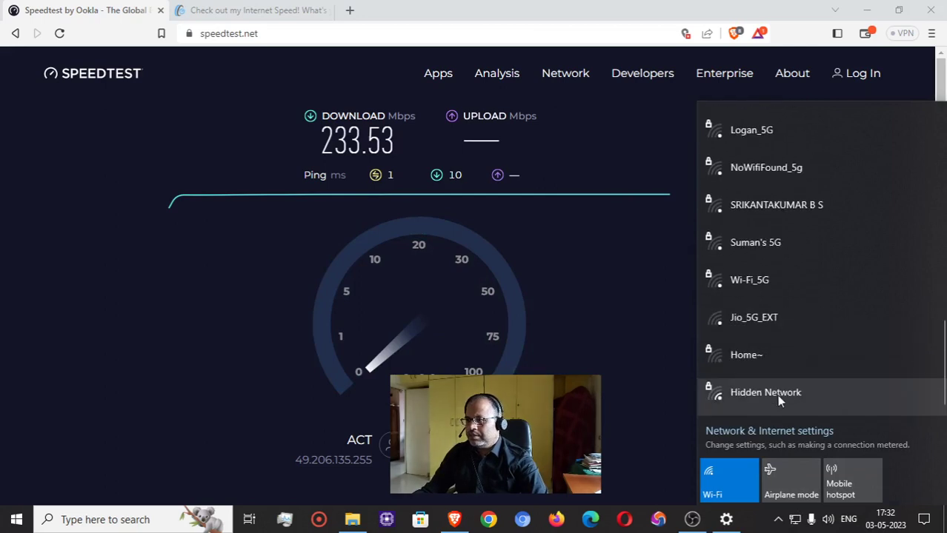
{"action": "scroll", "coordinate": [778, 385], "scroll_direction": "up", "scroll_amount": 10}
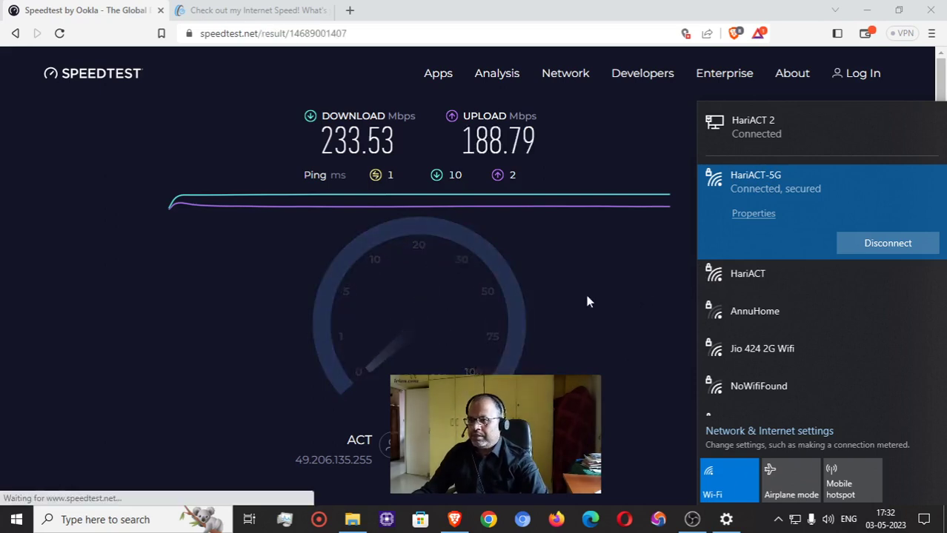
{"action": "left_click", "coordinate": [373, 342]}
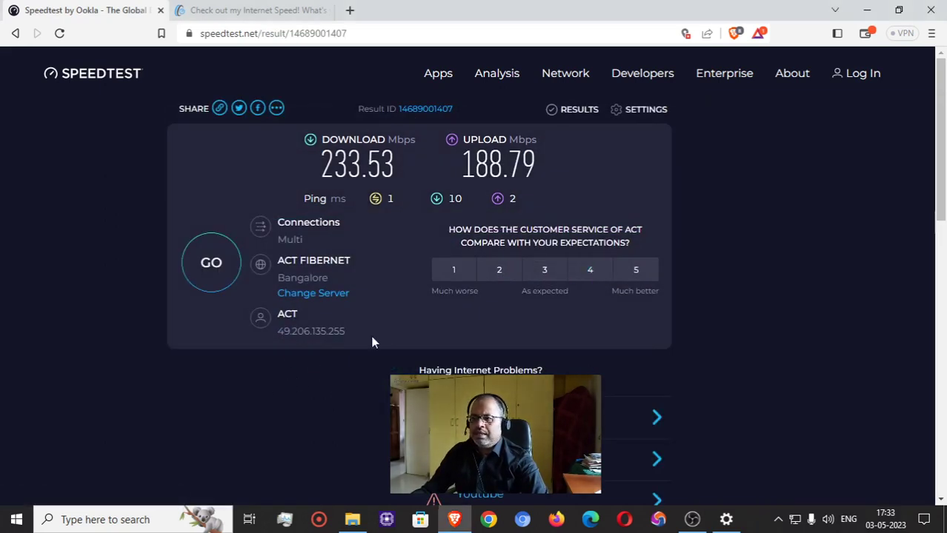